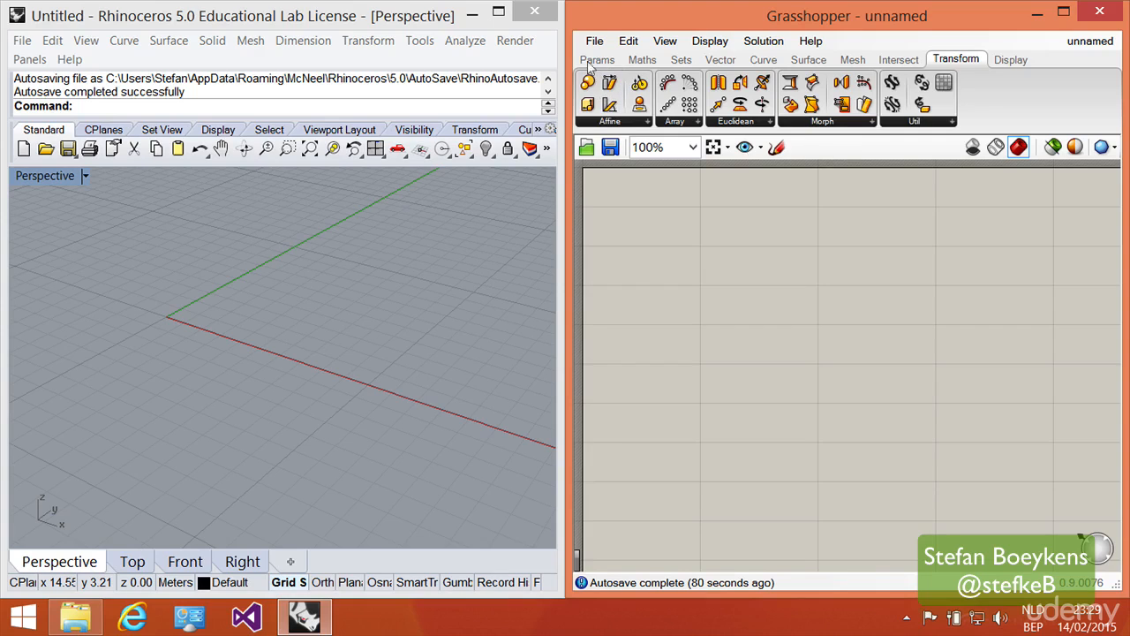
Place a Move component on the empty Grasshopper canvas and shift it aside to leave room for its inputs
{"action": "left_click", "coordinate": [766, 118]}
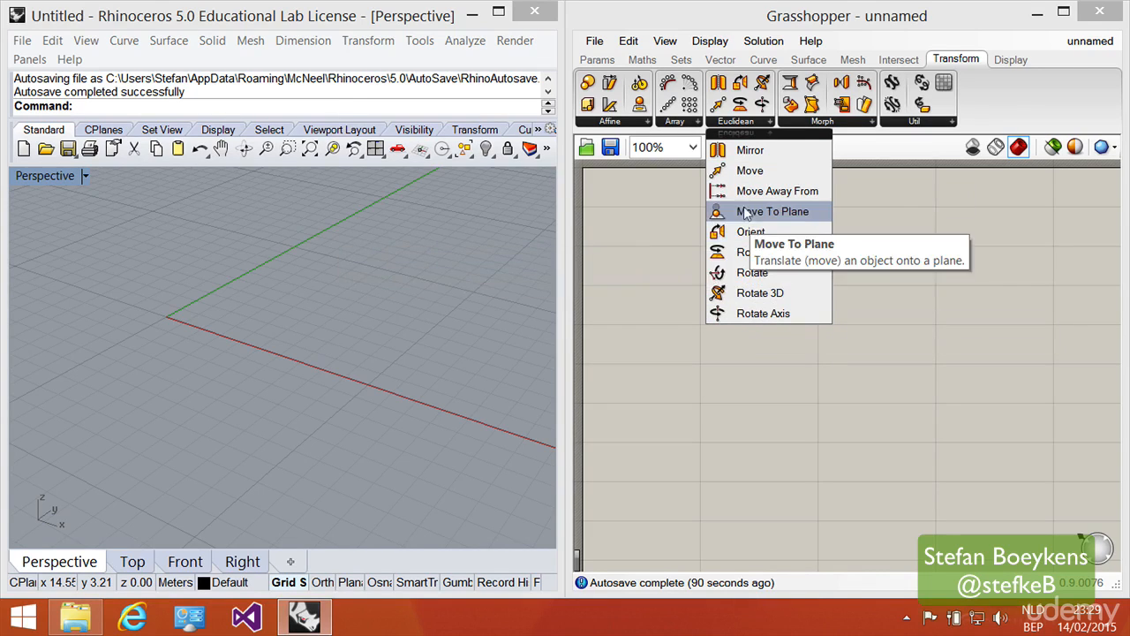
{"action": "left_click", "coordinate": [749, 172]}
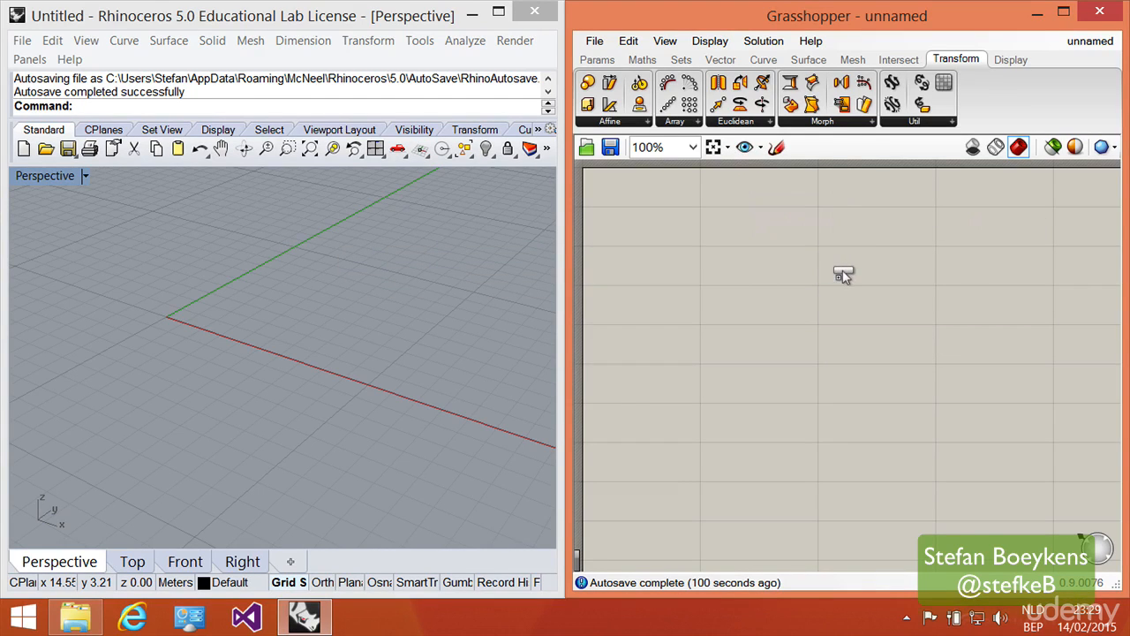
{"action": "left_click", "coordinate": [844, 275]}
{"action": "left_click_drag", "start_coordinate": [846, 288], "coordinate": [923, 296]}
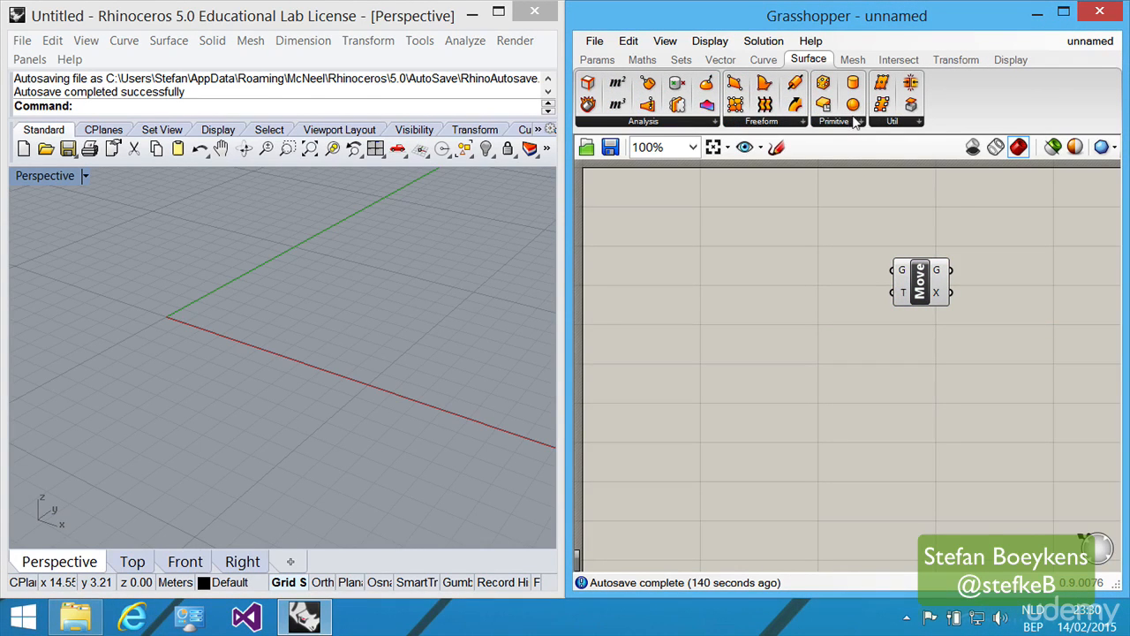
Add a Center Box component beside the Move component, on its input side, and check its size inputs
{"action": "left_click", "coordinate": [853, 120]}
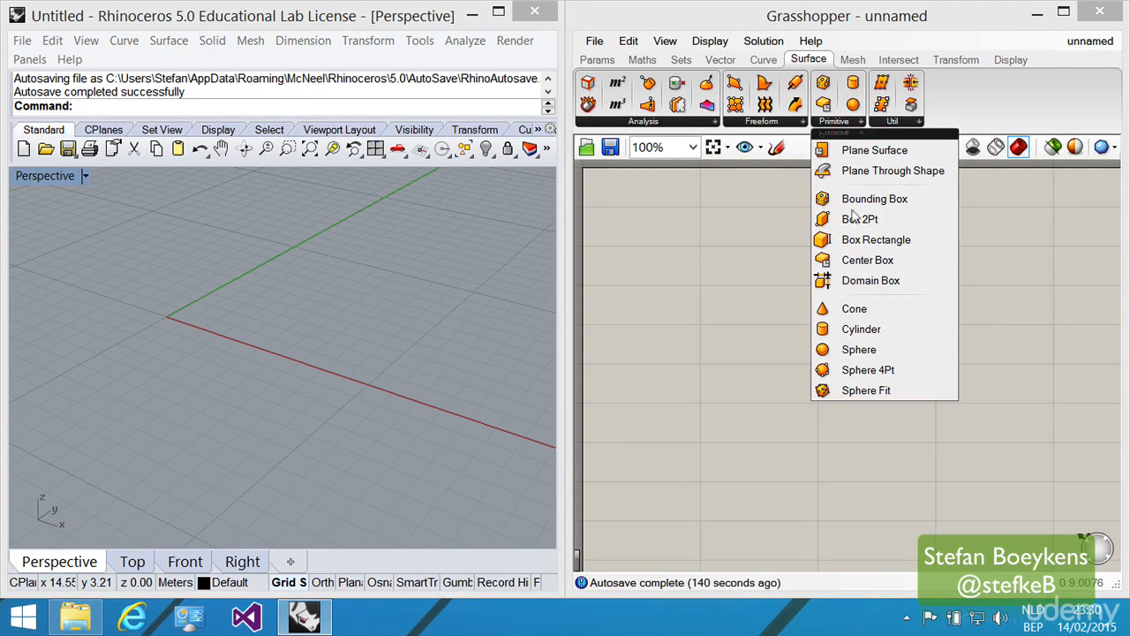
{"action": "left_click", "coordinate": [848, 260]}
{"action": "left_click", "coordinate": [798, 265]}
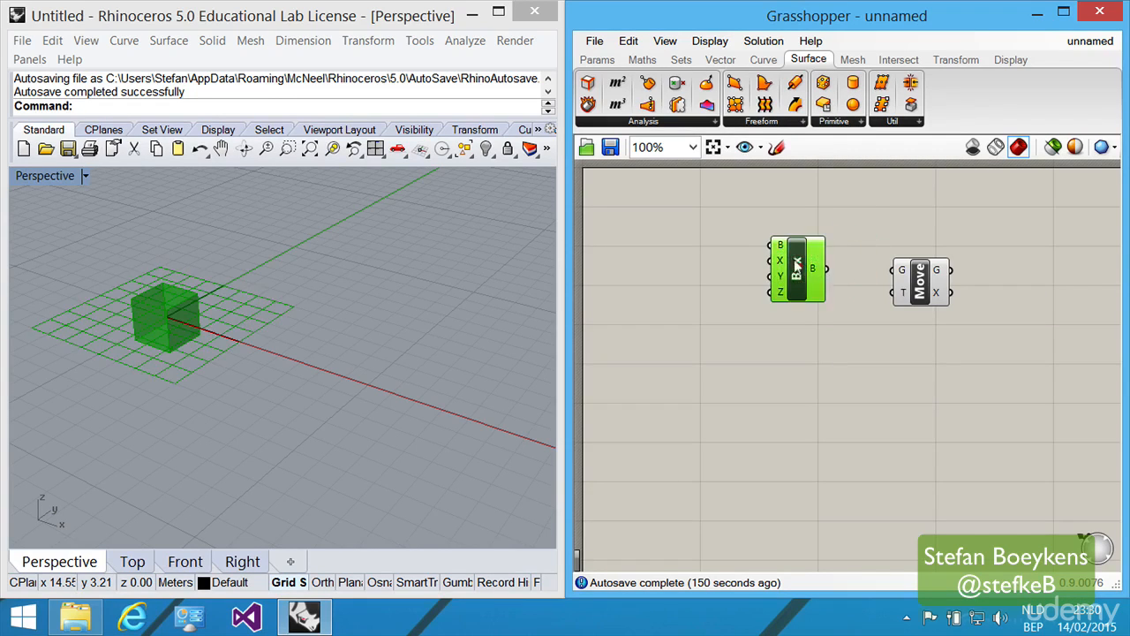
{"action": "mouse_move", "coordinate": [781, 256]}
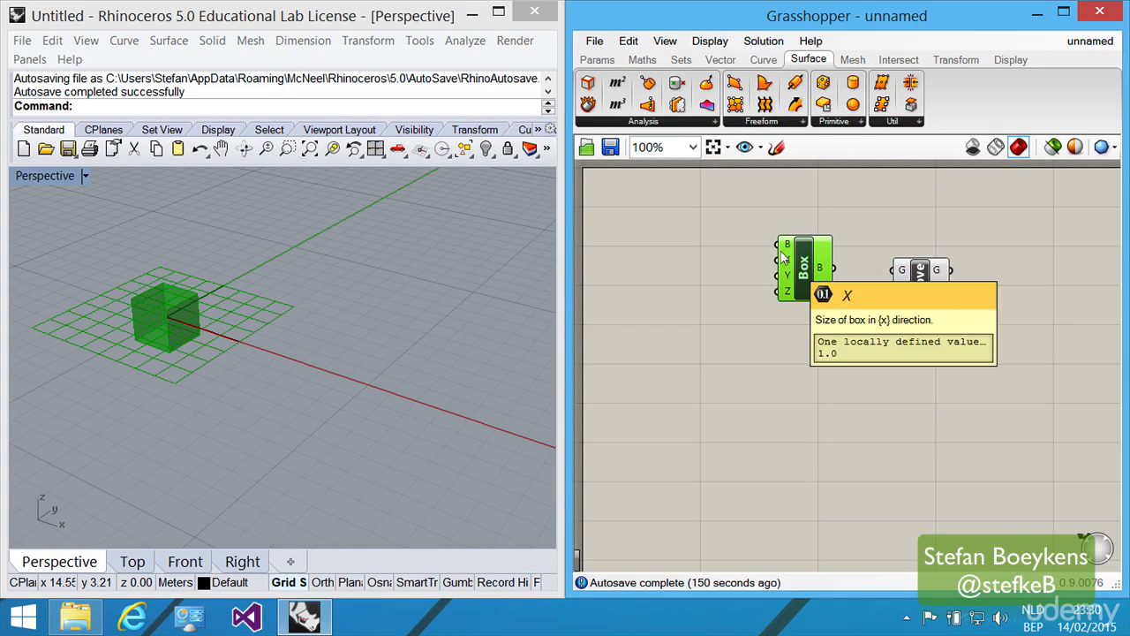
{"action": "mouse_move", "coordinate": [782, 276]}
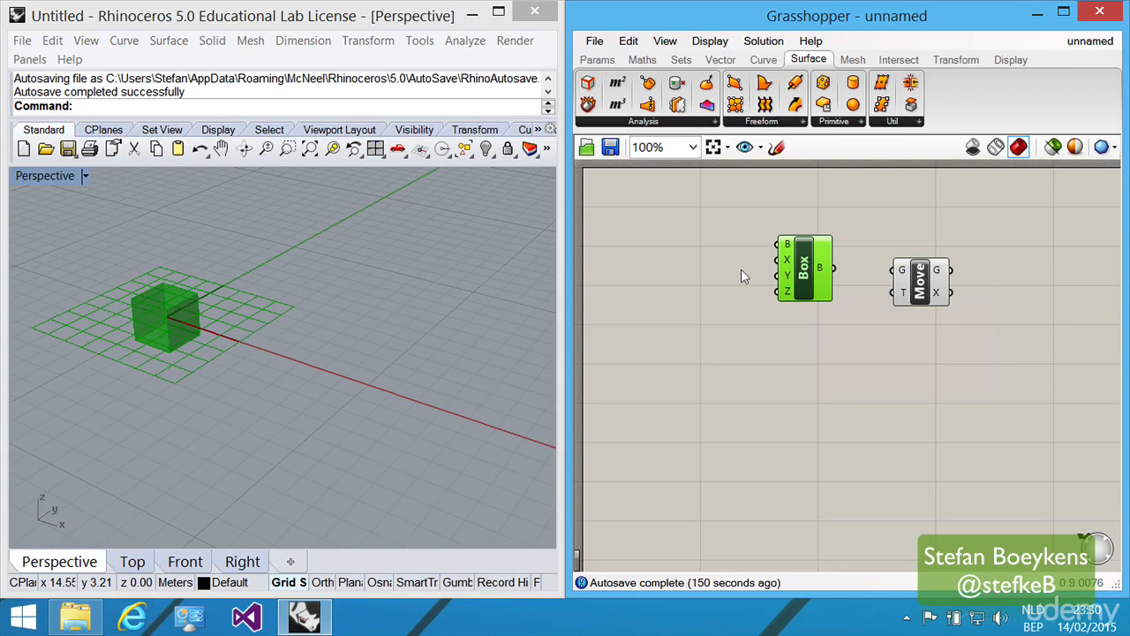
{"action": "left_click", "coordinate": [746, 275]}
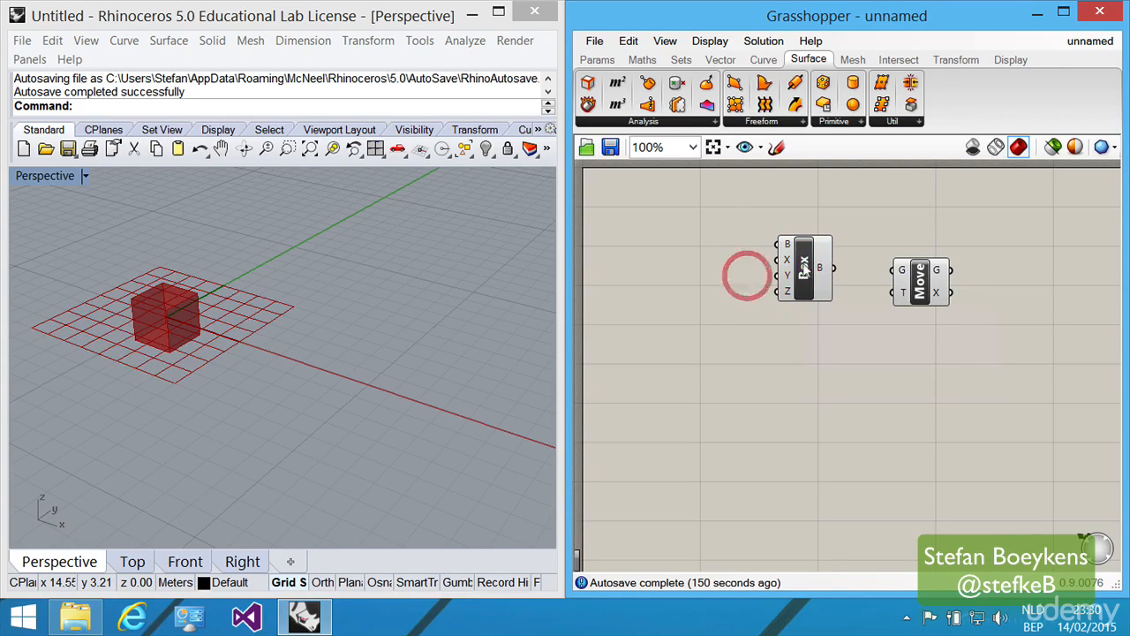
{"action": "left_click", "coordinate": [749, 254]}
Add a number slider and connect it to both the X and Y inputs of the Box component
{"action": "left_click", "coordinate": [597, 58]}
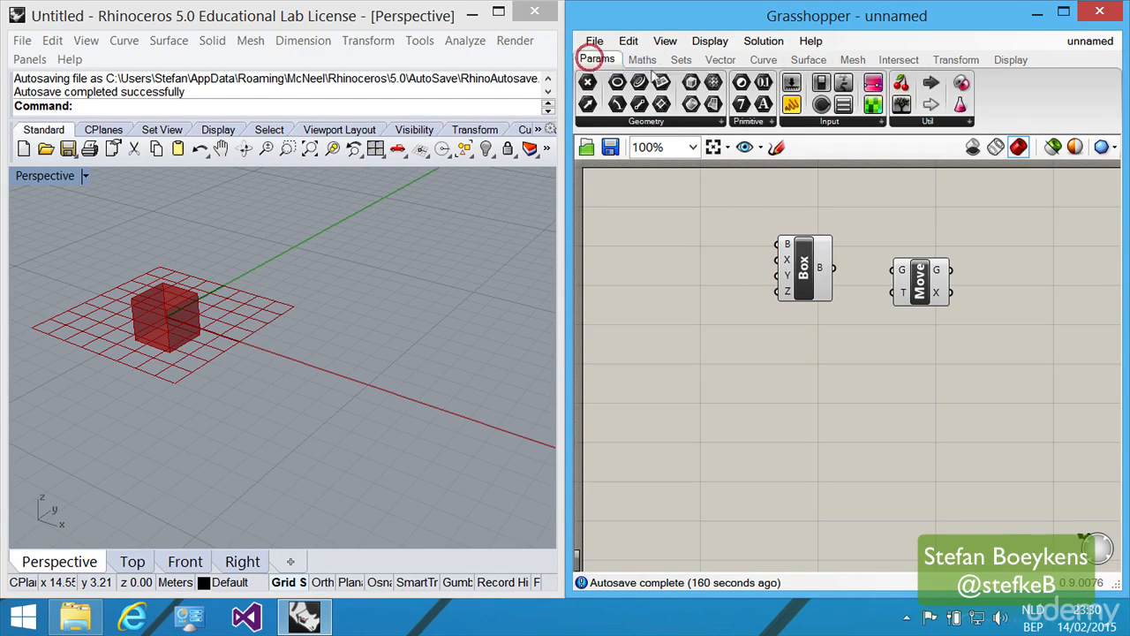
{"action": "left_click", "coordinate": [792, 81]}
{"action": "left_click", "coordinate": [656, 280]}
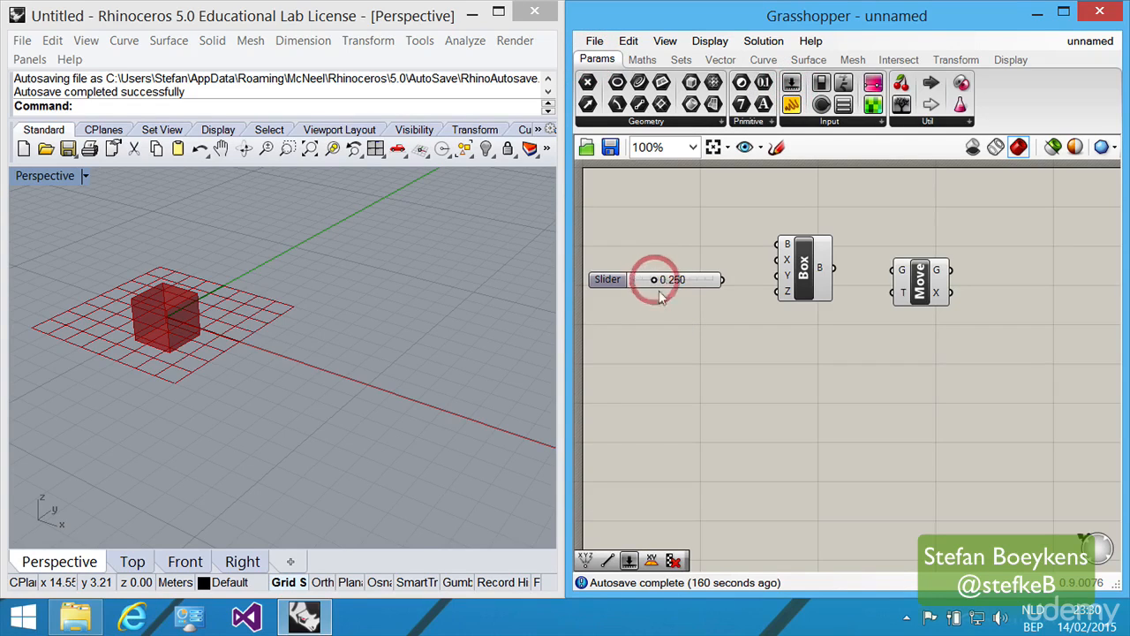
{"action": "left_click_drag", "start_coordinate": [722, 280], "coordinate": [777, 259]}
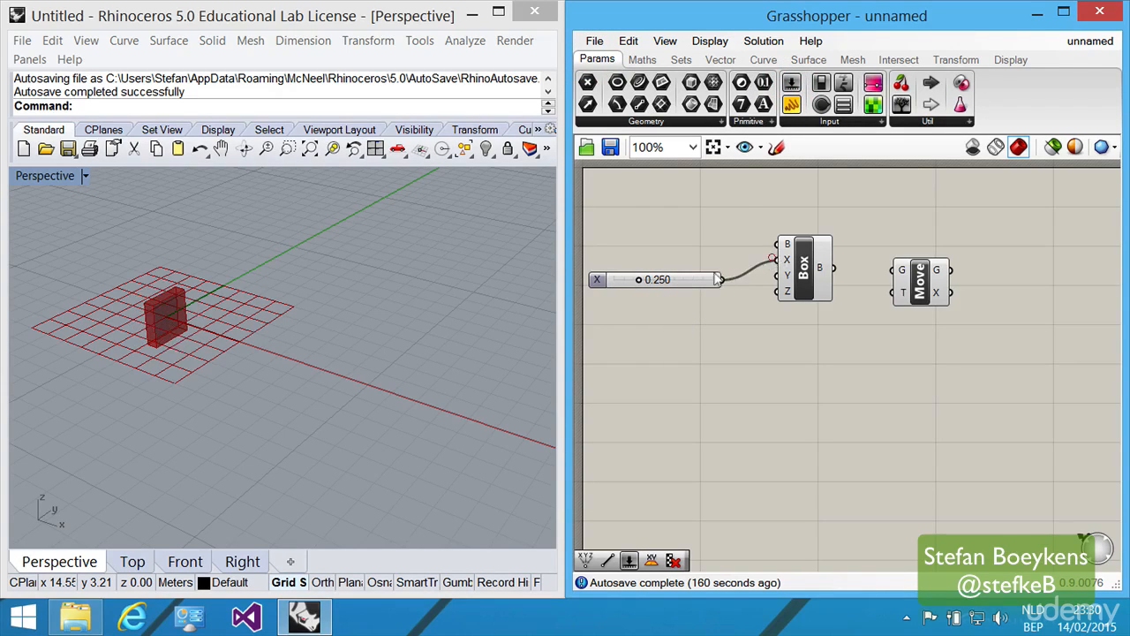
{"action": "left_click_drag", "start_coordinate": [595, 279], "coordinate": [622, 269]}
Configure the X/Y slider with the name Size, one decimal digit, a minimum of 2 and a maximum of 10
{"action": "double_click", "coordinate": [623, 269]}
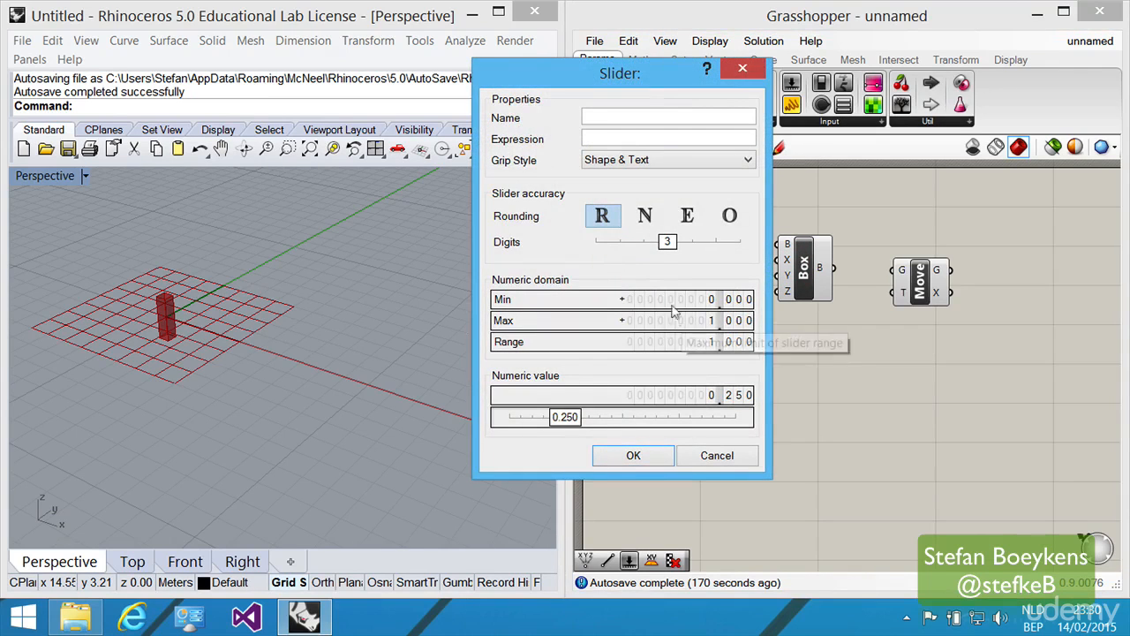
{"action": "type", "text": "S"}
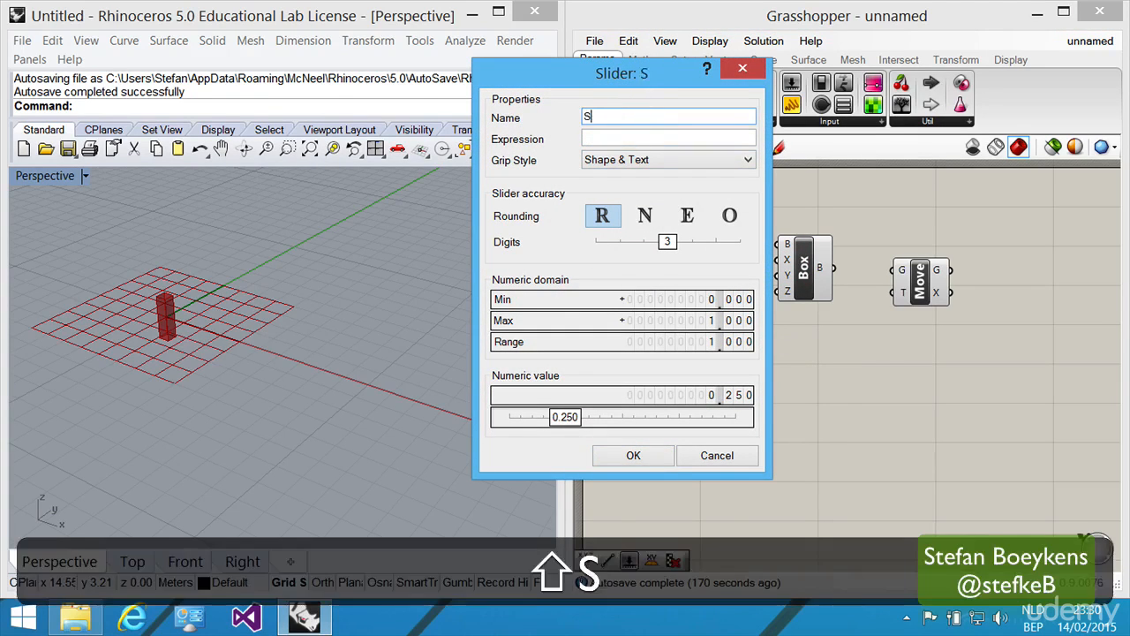
{"action": "type", "text": "IzSize"}
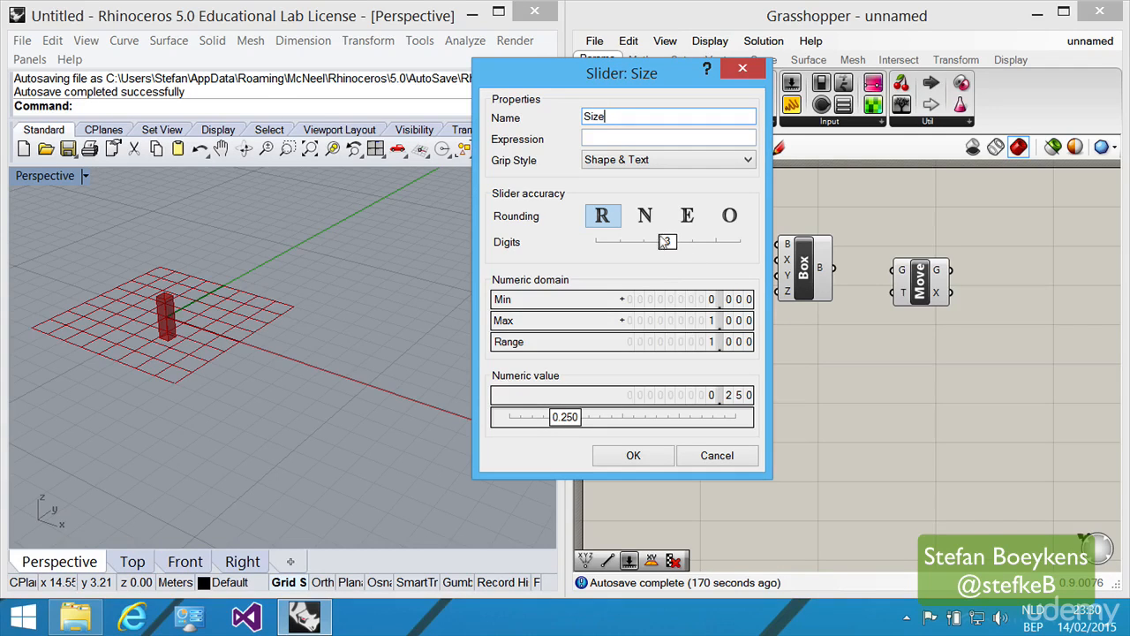
{"action": "left_click_drag", "start_coordinate": [665, 241], "coordinate": [620, 241]}
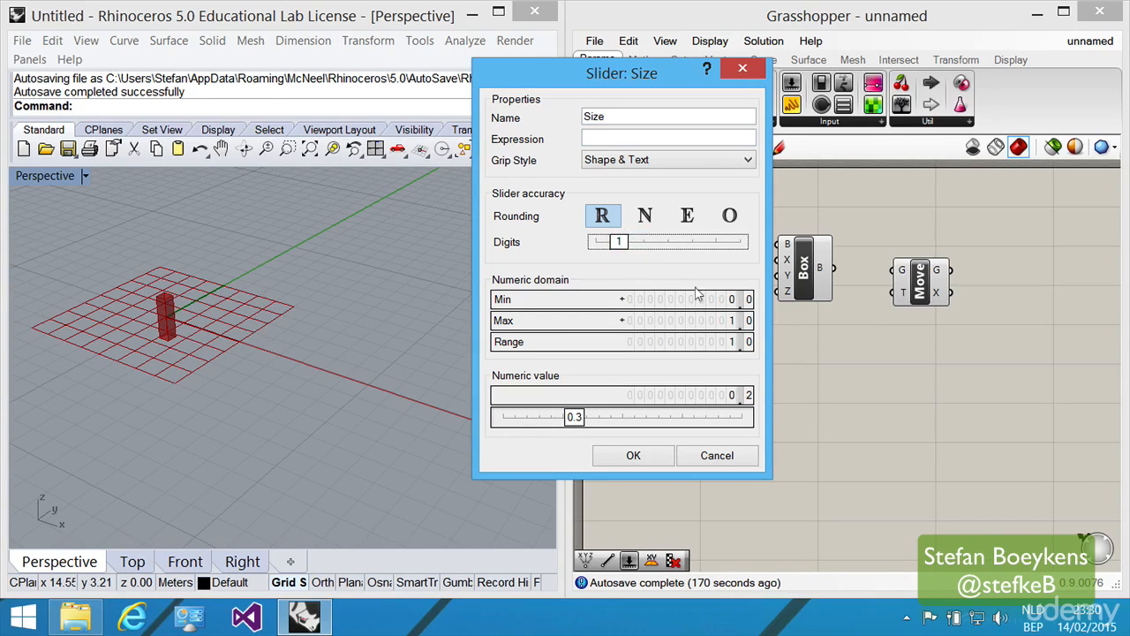
{"action": "double_click", "coordinate": [705, 295]}
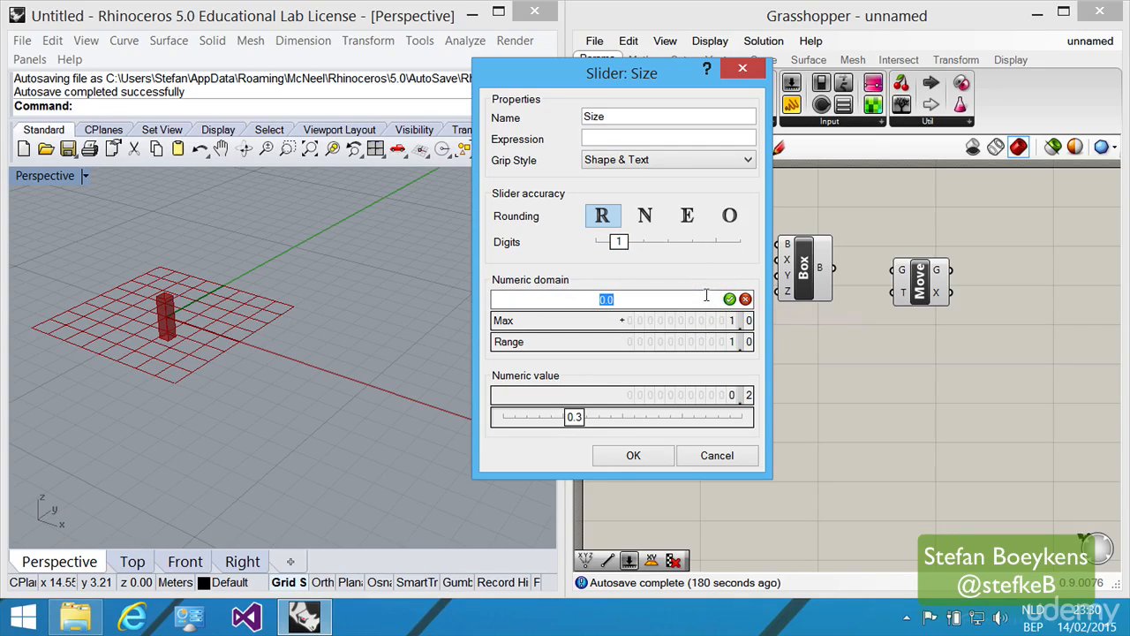
{"action": "type", "text": "2"}
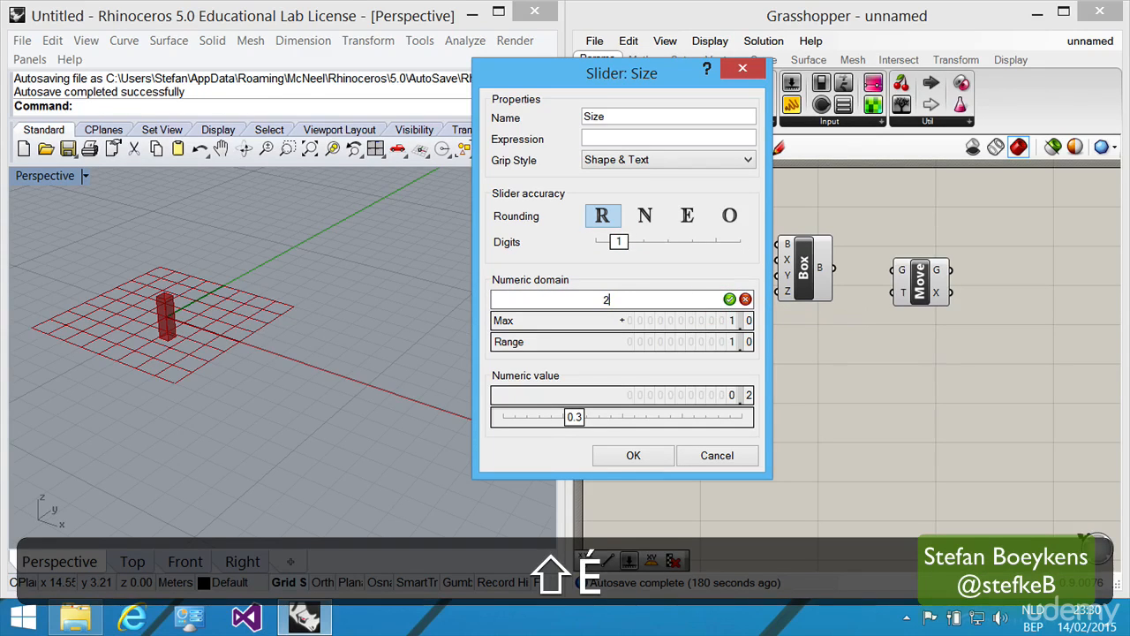
{"action": "double_click", "coordinate": [704, 319]}
{"action": "type", "text": "10"}
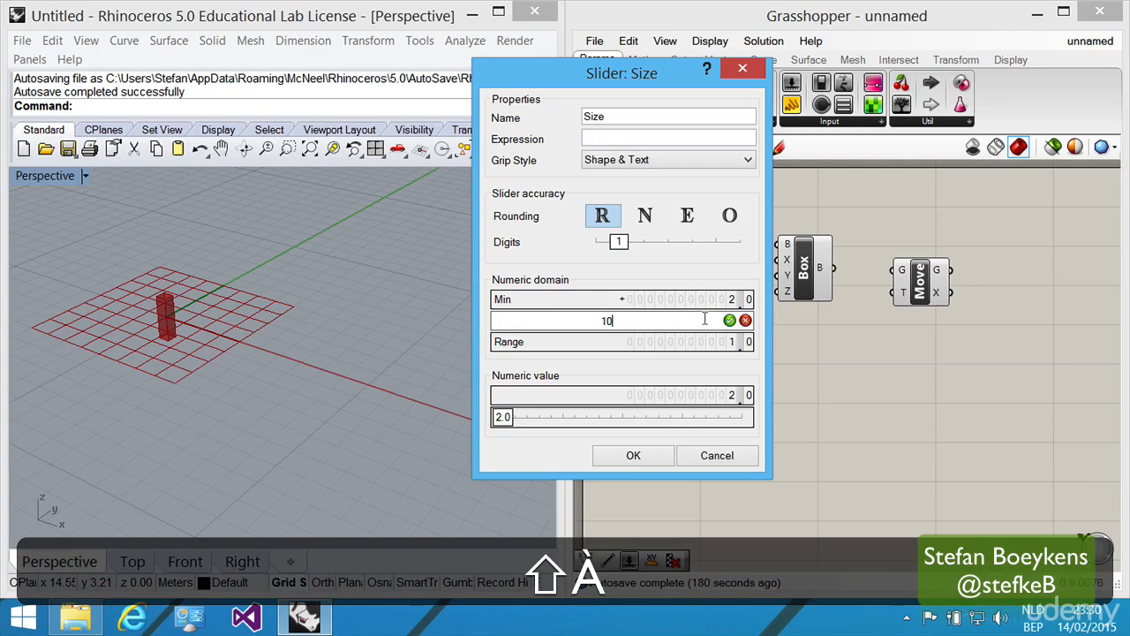
{"action": "left_click", "coordinate": [634, 453]}
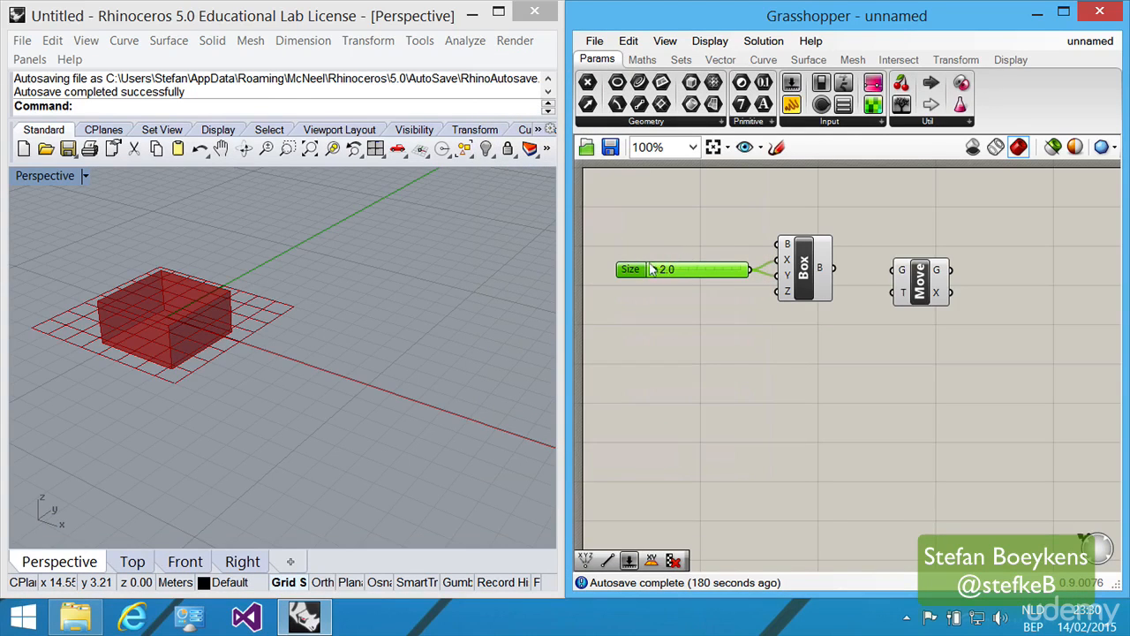
Set the Size slider to 2.7 and connect a new number slider to the Box's Z input
{"action": "mouse_move", "coordinate": [652, 270]}
{"action": "left_mouse_down"}
{"action": "mouse_move", "coordinate": [671, 269]}
{"action": "mouse_move", "coordinate": [629, 261]}
{"action": "mouse_move", "coordinate": [659, 262]}
{"action": "left_mouse_up"}
{"action": "left_click", "coordinate": [648, 300]}
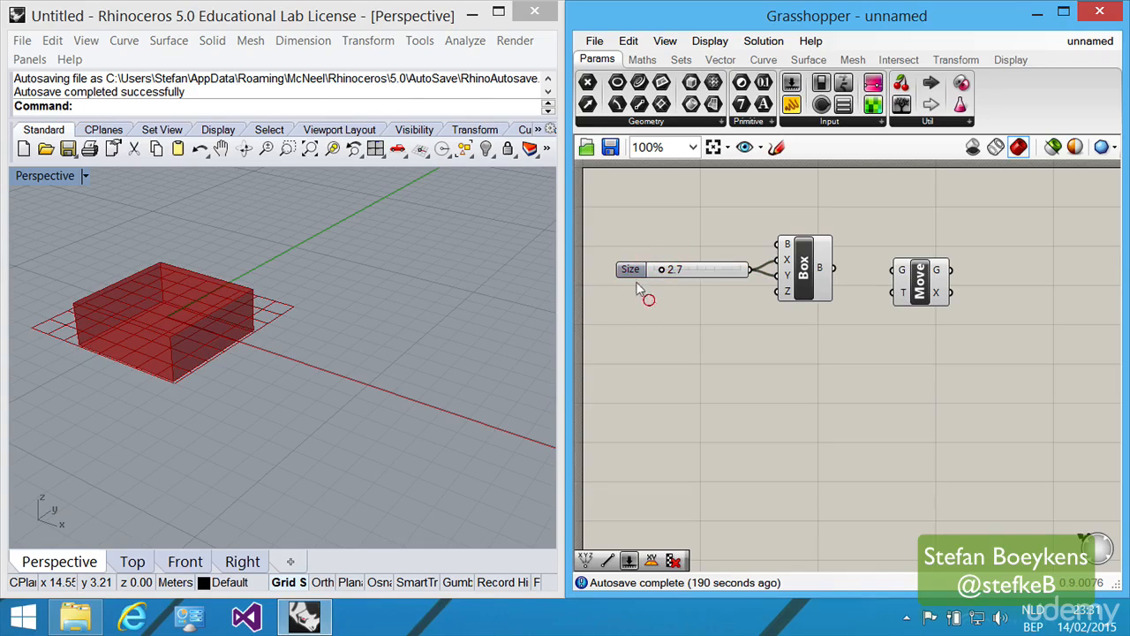
{"action": "left_click", "coordinate": [631, 269]}
{"action": "left_click", "coordinate": [738, 218]}
{"action": "left_click", "coordinate": [646, 303]}
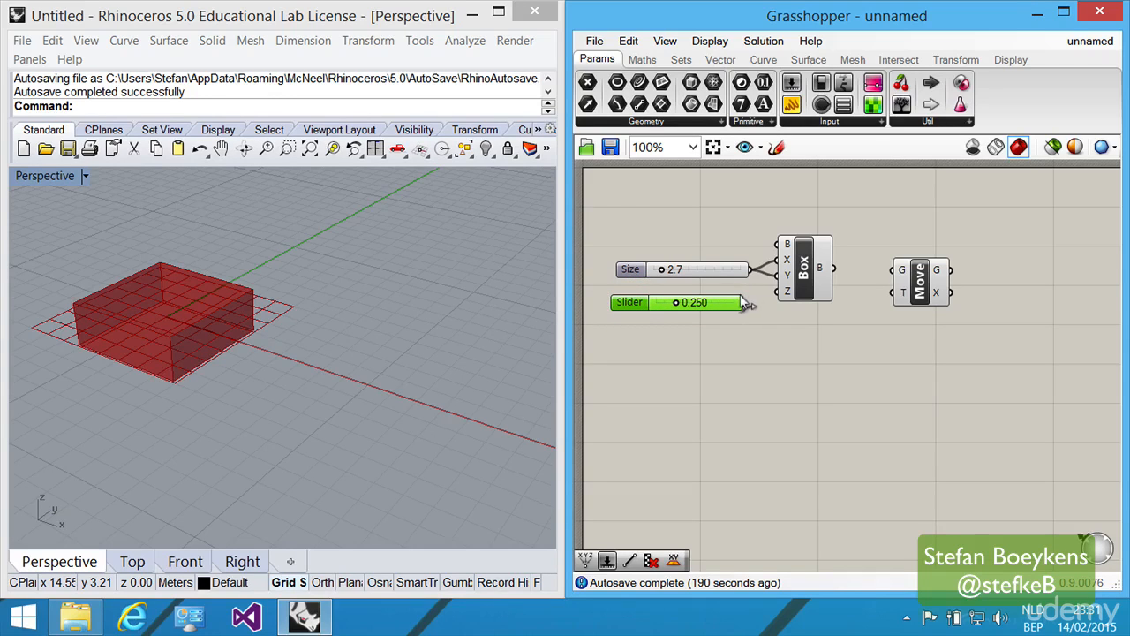
{"action": "left_click_drag", "start_coordinate": [774, 293], "coordinate": [769, 296]}
Set the Size slider to 6.0 and the Z slider to 0.163 to make a thin square slab
{"action": "left_click_drag", "start_coordinate": [676, 302], "coordinate": [696, 267]}
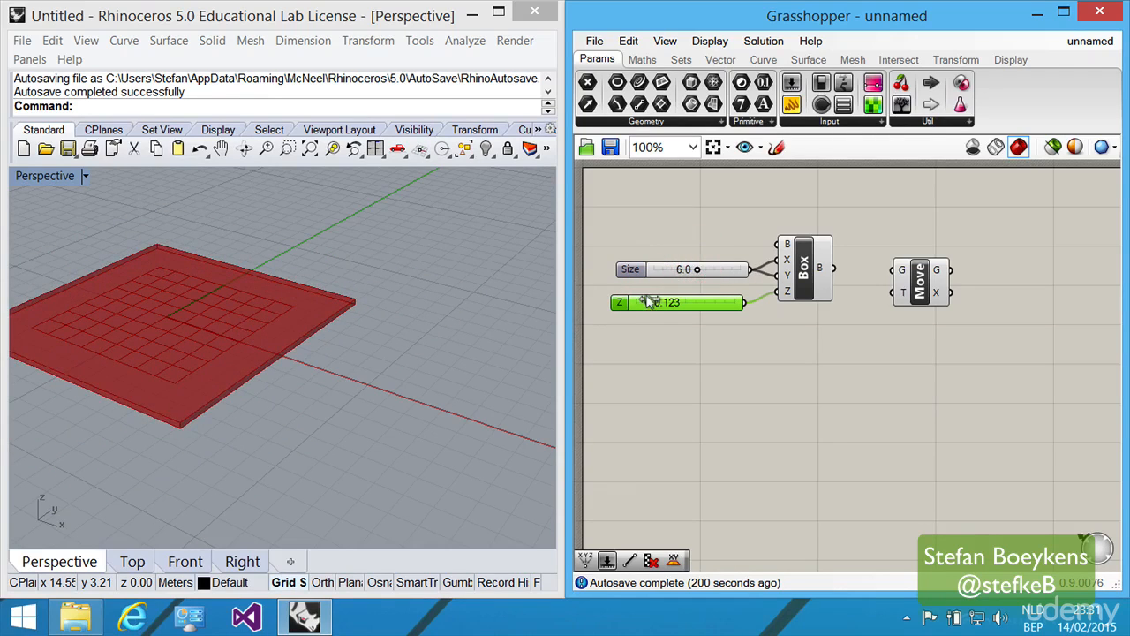
{"action": "left_click_drag", "start_coordinate": [649, 302], "coordinate": [654, 302]}
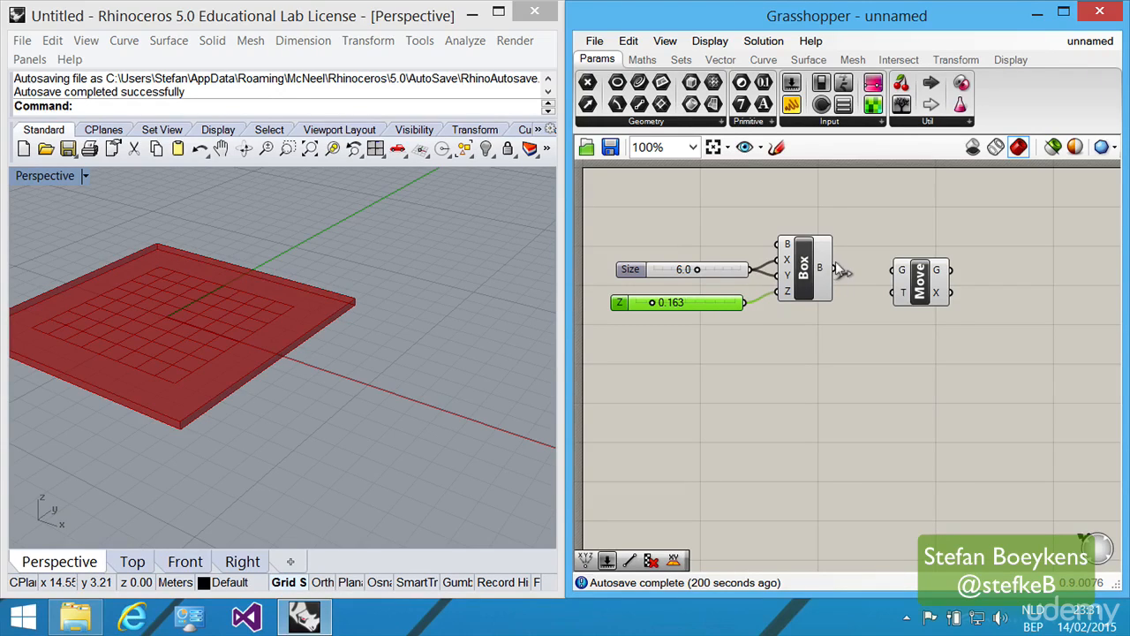
Connect the Box output to the Move component's geometry input and inspect both components and the motion input
{"action": "left_click_drag", "start_coordinate": [840, 274], "coordinate": [890, 268]}
{"action": "left_click", "coordinate": [919, 274]}
{"action": "left_click", "coordinate": [803, 269]}
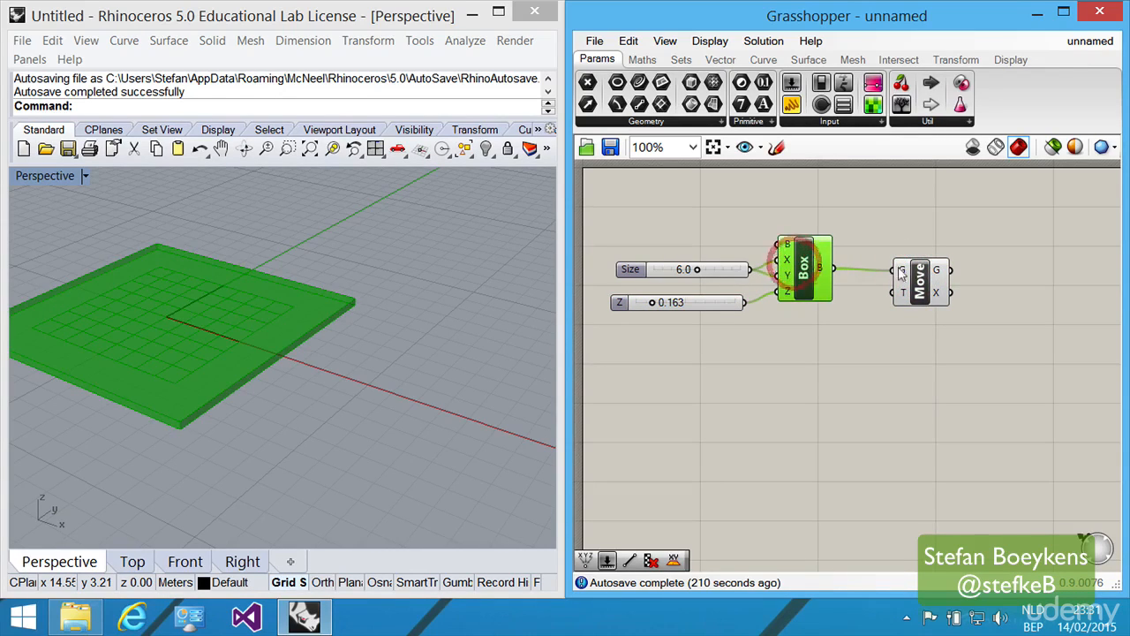
{"action": "left_click", "coordinate": [918, 275]}
{"action": "mouse_move", "coordinate": [897, 294]}
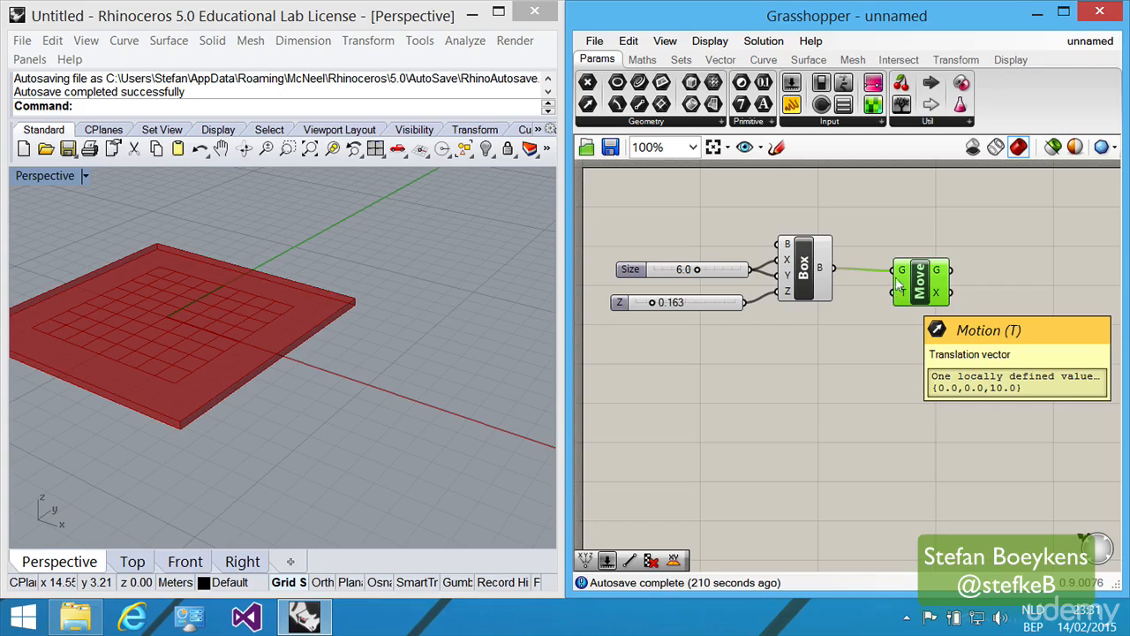
{"action": "left_click", "coordinate": [916, 209]}
Add a Unit Z vector, connect it to the Move component's motion input, and compare the original and moved boxes
{"action": "left_click", "coordinate": [707, 58]}
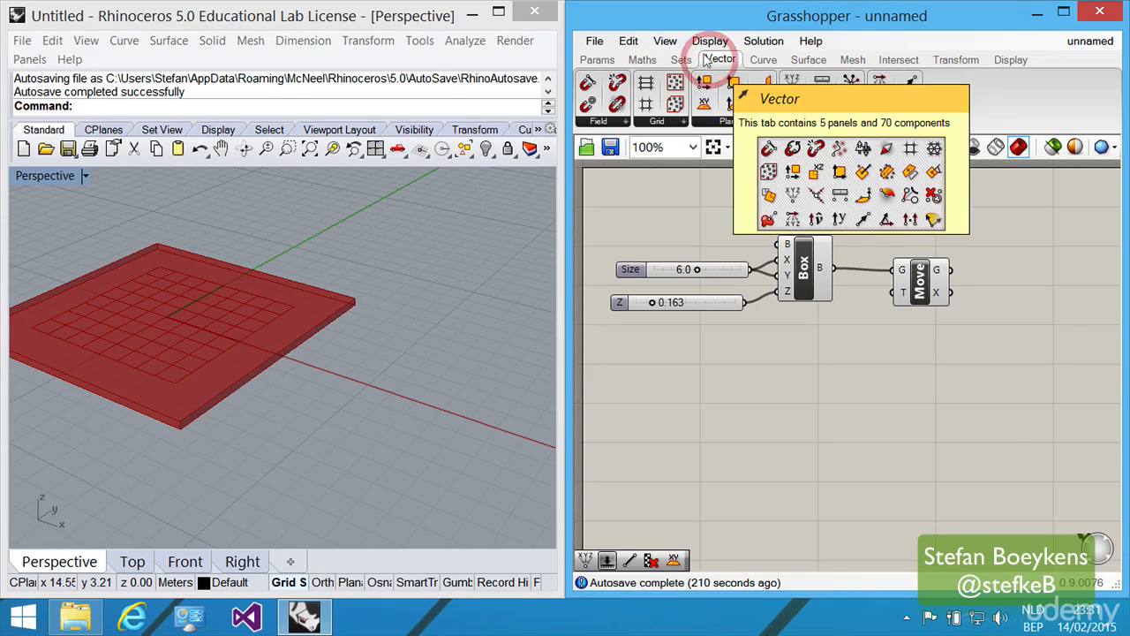
{"action": "left_click", "coordinate": [913, 117]}
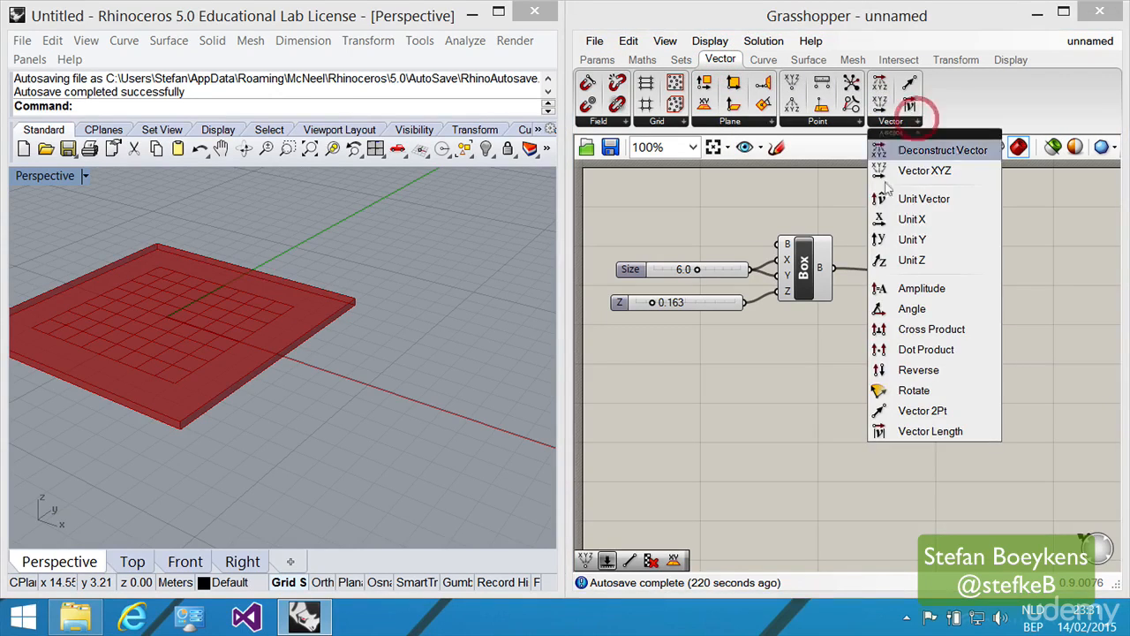
{"action": "left_click", "coordinate": [942, 257]}
{"action": "left_click", "coordinate": [817, 352]}
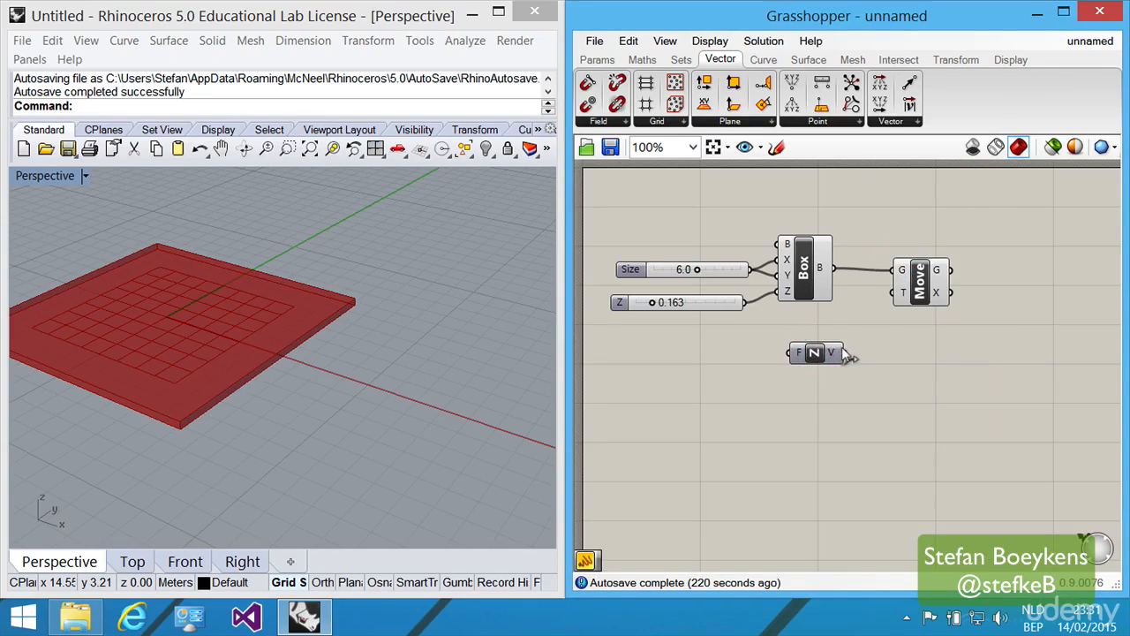
{"action": "left_click_drag", "start_coordinate": [888, 305], "coordinate": [938, 298]}
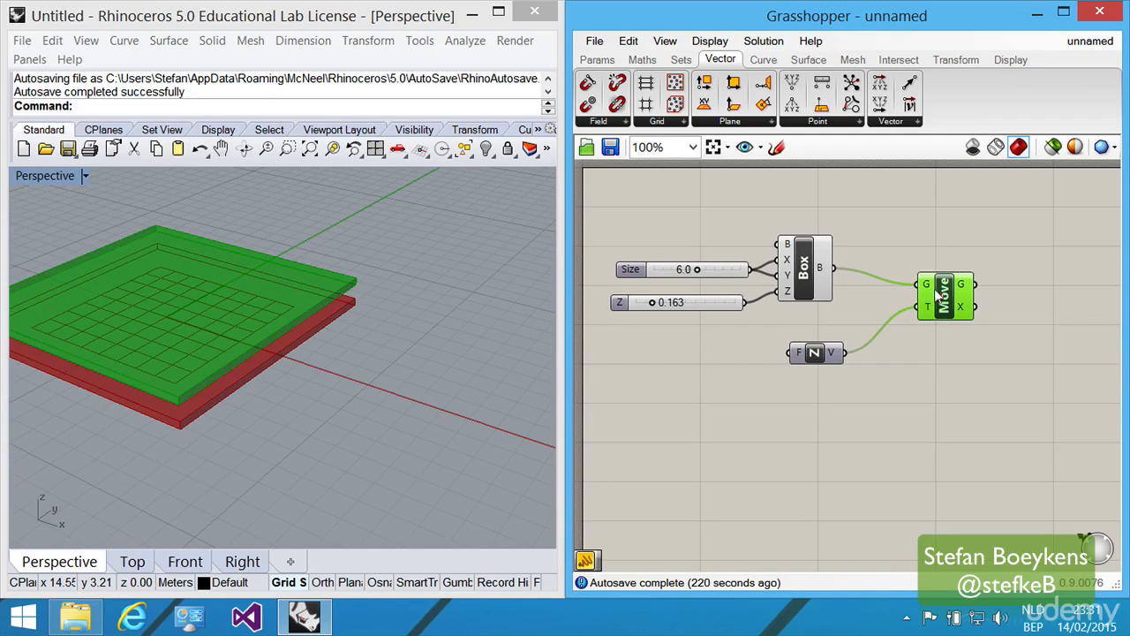
{"action": "left_click", "coordinate": [806, 268]}
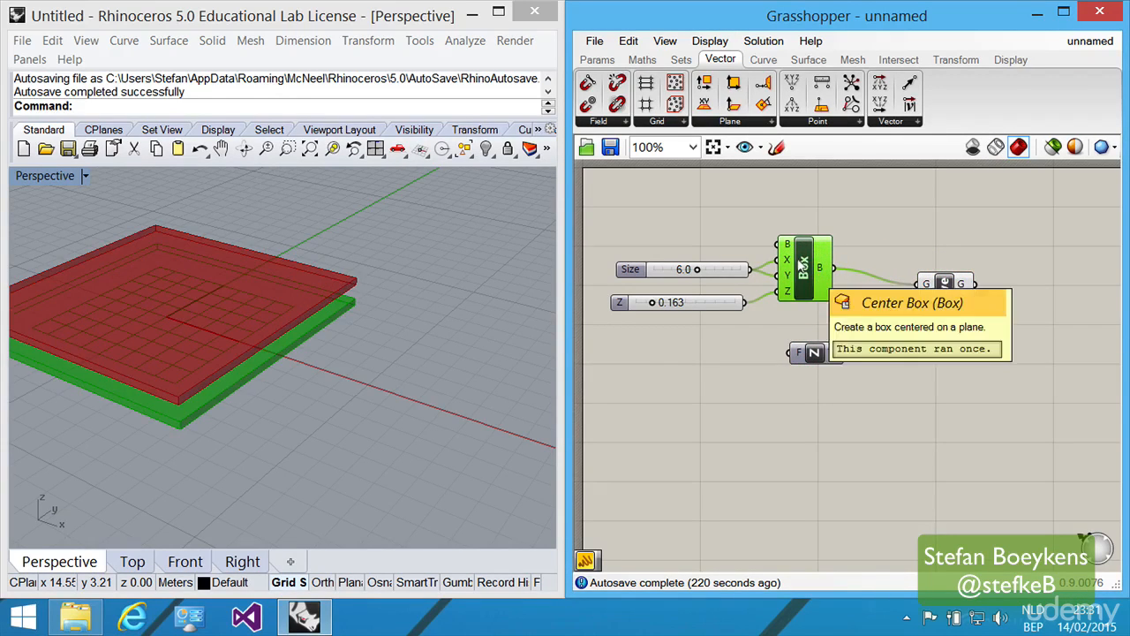
{"action": "left_click", "coordinate": [943, 296]}
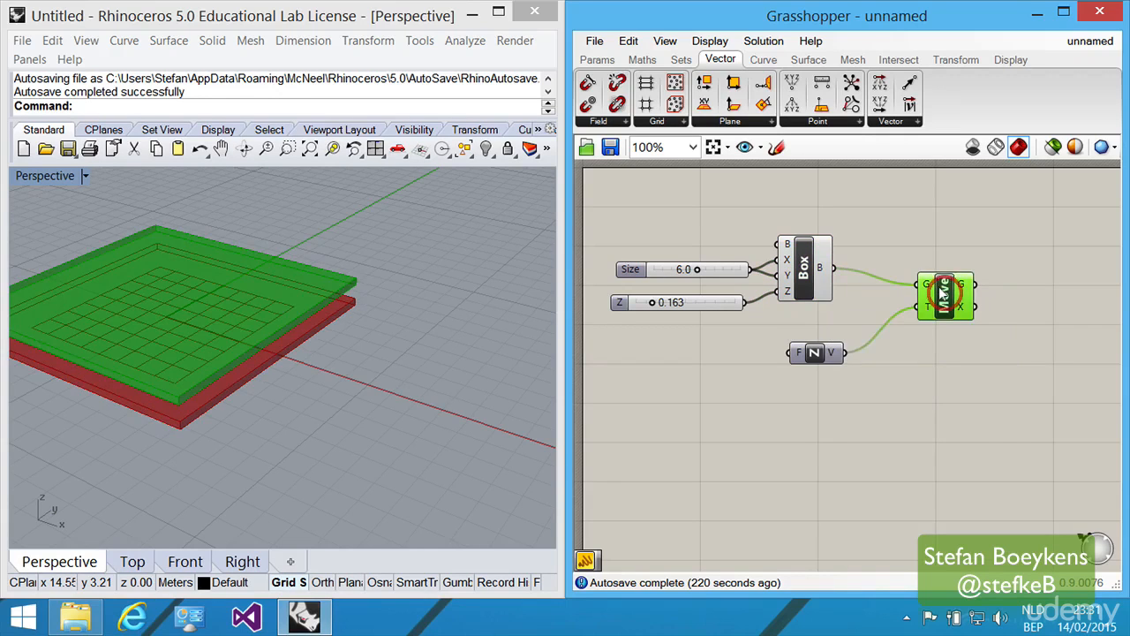
Add a number slider and connect it to the factor input of the Unit Z vector
{"action": "left_click_drag", "start_coordinate": [812, 354], "coordinate": [828, 353]}
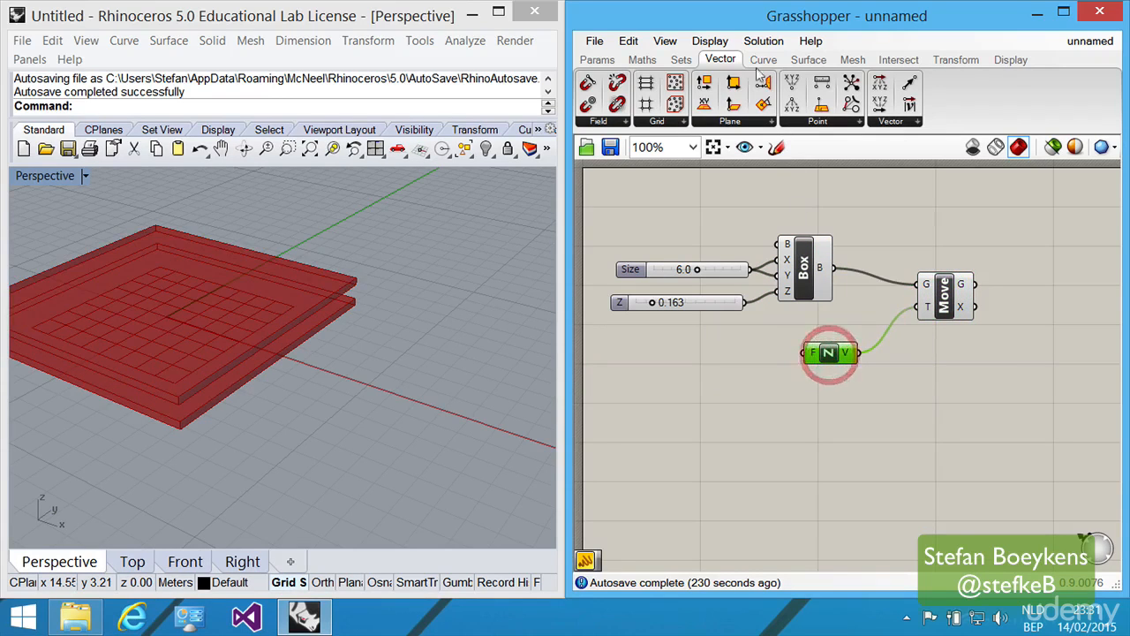
{"action": "left_click", "coordinate": [597, 58]}
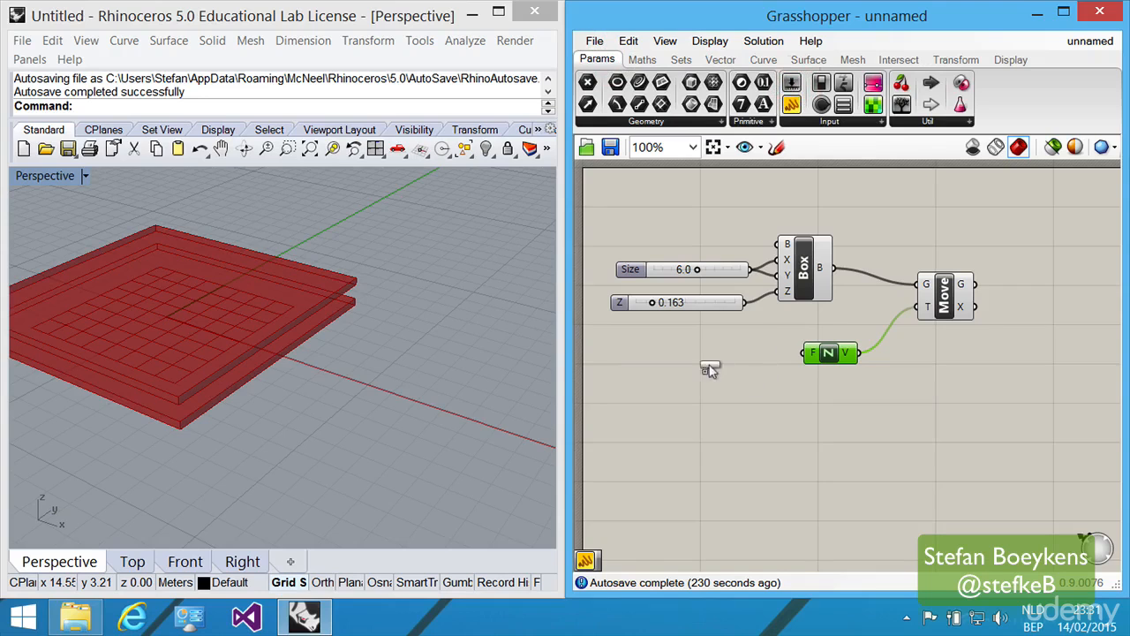
{"action": "left_click_drag", "start_coordinate": [710, 369], "coordinate": [712, 368]}
{"action": "left_click_drag", "start_coordinate": [806, 353], "coordinate": [717, 355]}
{"action": "left_click", "coordinate": [656, 360]}
Set the Factor slider's numeric domain to a minimum of 2.5 and a maximum of 4
{"action": "double_click", "coordinate": [649, 364]}
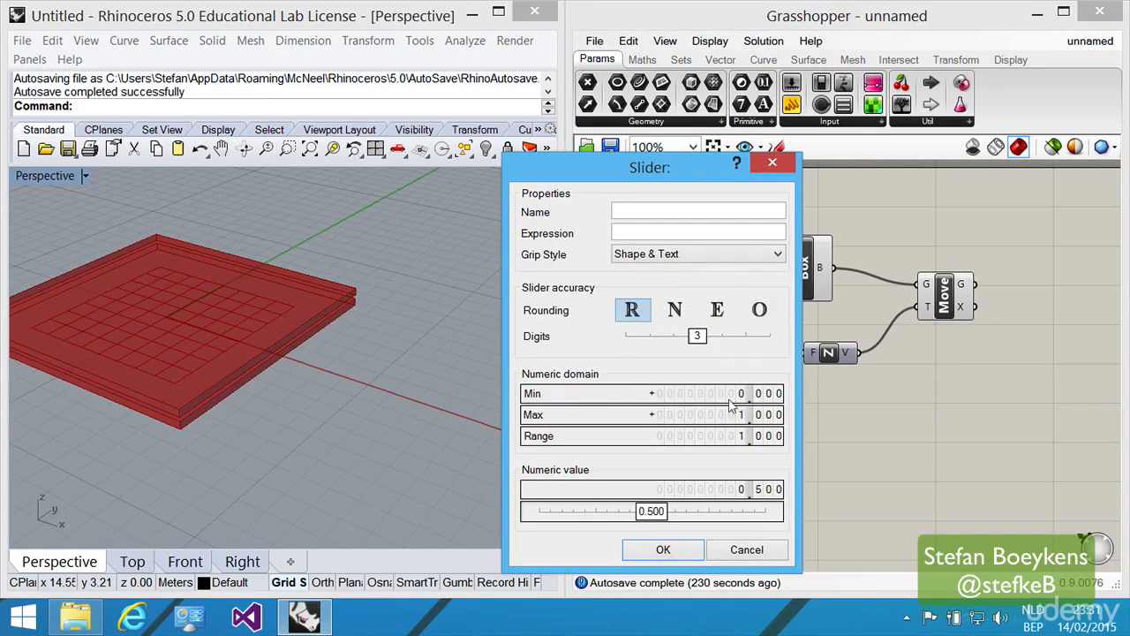
{"action": "double_click", "coordinate": [731, 408]}
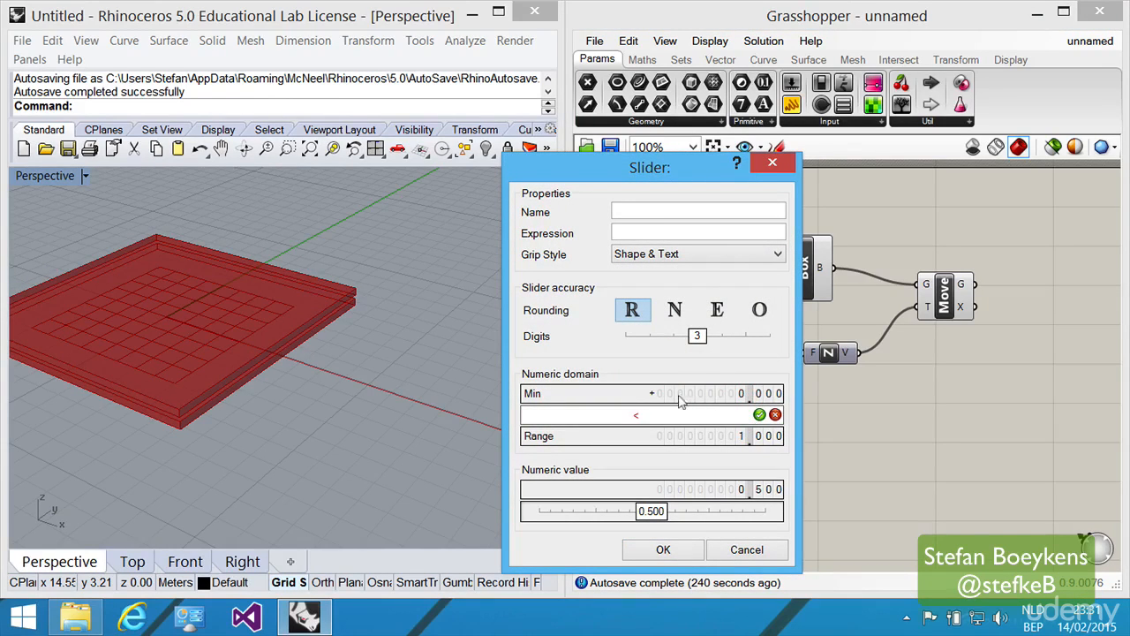
{"action": "left_click", "coordinate": [706, 392]}
{"action": "double_click", "coordinate": [706, 392]}
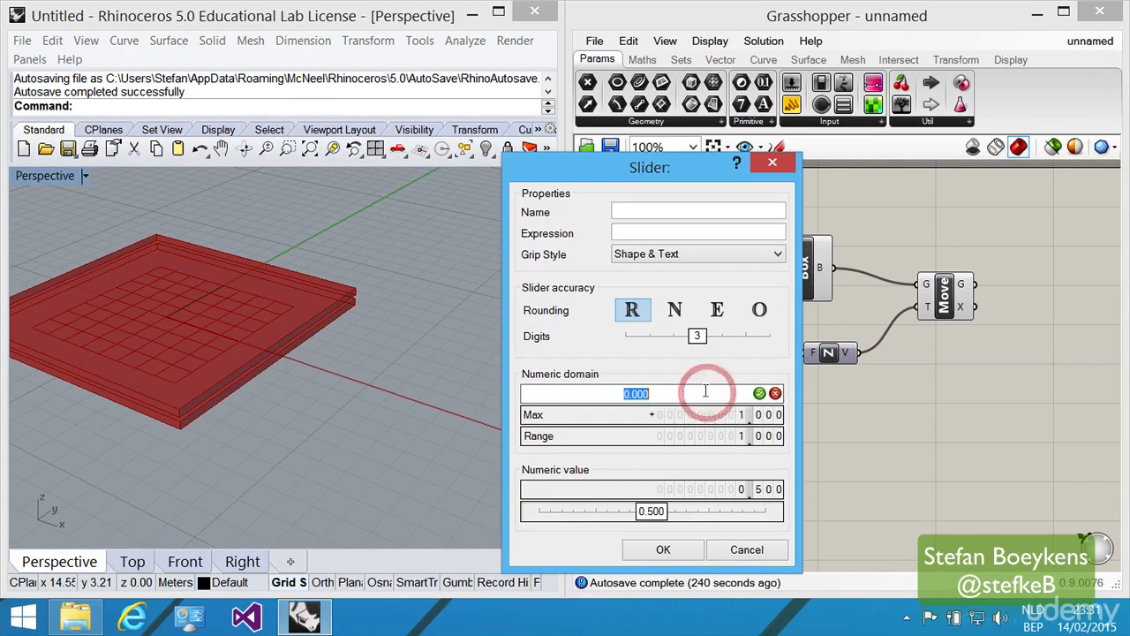
{"action": "type", "text": "2"}
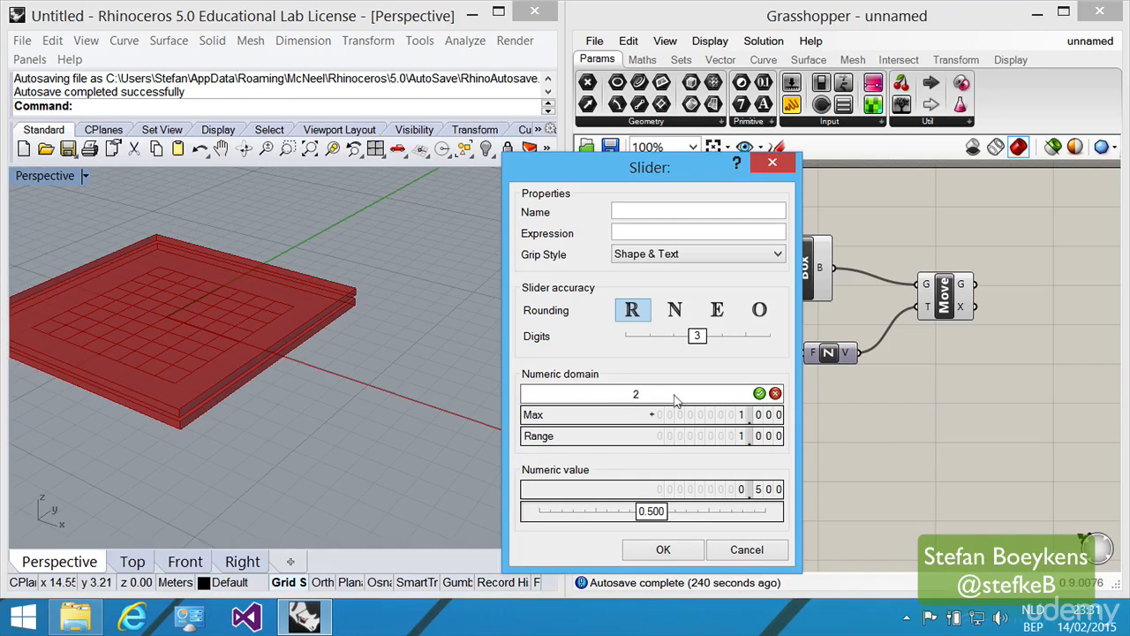
{"action": "key", "text": "BackSpace"}
{"action": "type", "text": "2.5"}
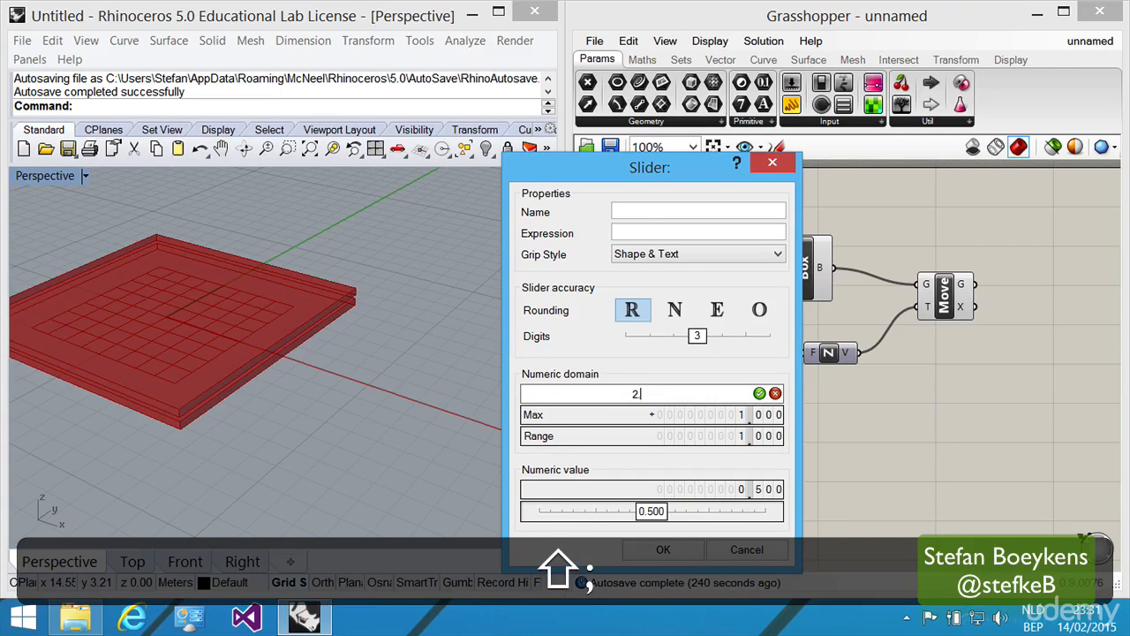
{"action": "key", "text": "shift+Tab"}
{"action": "double_click", "coordinate": [694, 412]}
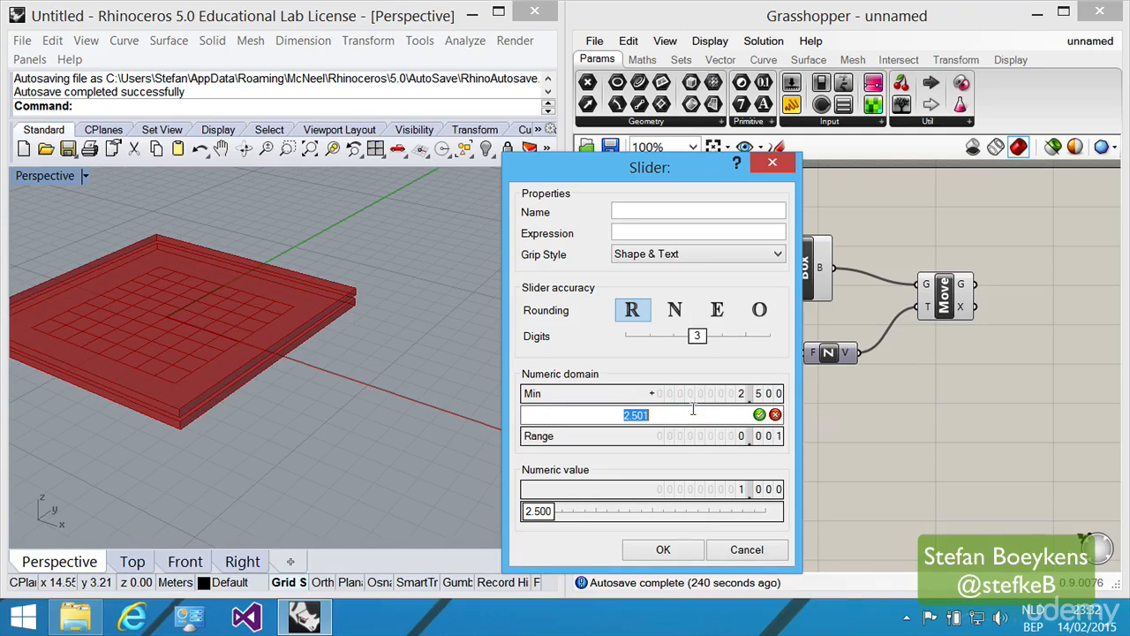
{"action": "type", "text": "4"}
{"action": "key", "text": "Return"}
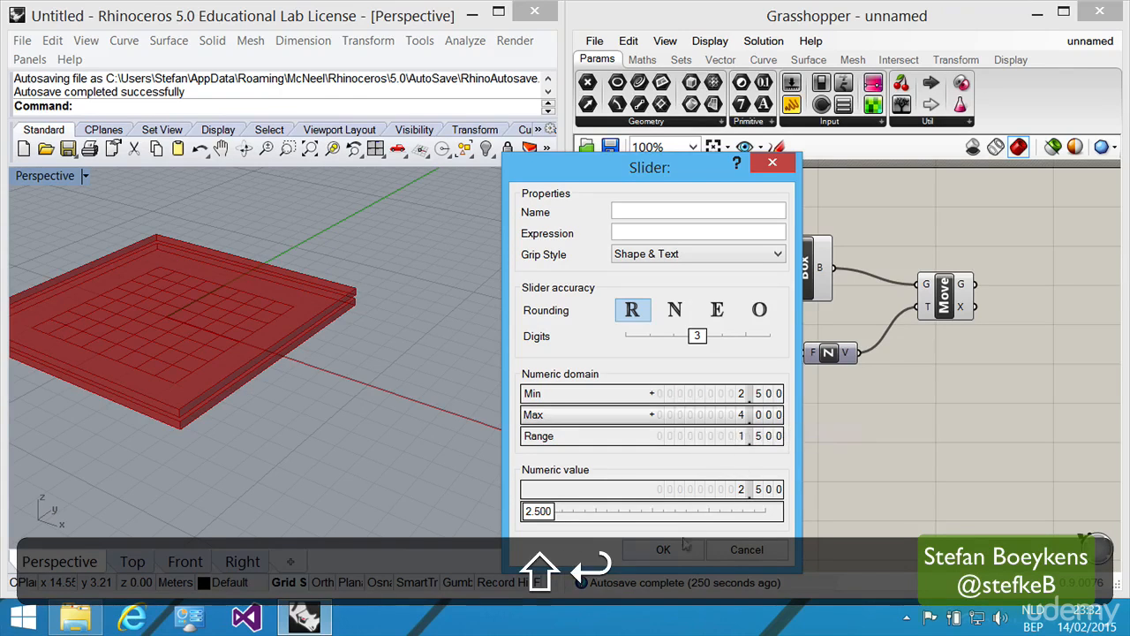
{"action": "left_click", "coordinate": [664, 549]}
Set the Factor slider to 3.280, the Z slider to 0.187 and the Size slider to 5.3
{"action": "left_click_drag", "start_coordinate": [671, 364], "coordinate": [698, 365]}
{"action": "mouse_move", "coordinate": [652, 302]}
{"action": "left_mouse_down"}
{"action": "mouse_move", "coordinate": [680, 304]}
{"action": "mouse_move", "coordinate": [654, 306]}
{"action": "left_mouse_up"}
{"action": "mouse_move", "coordinate": [697, 270]}
{"action": "left_mouse_down"}
{"action": "mouse_move", "coordinate": [717, 272]}
{"action": "mouse_move", "coordinate": [689, 275]}
{"action": "left_mouse_up"}
{"action": "left_click", "coordinate": [852, 439]}
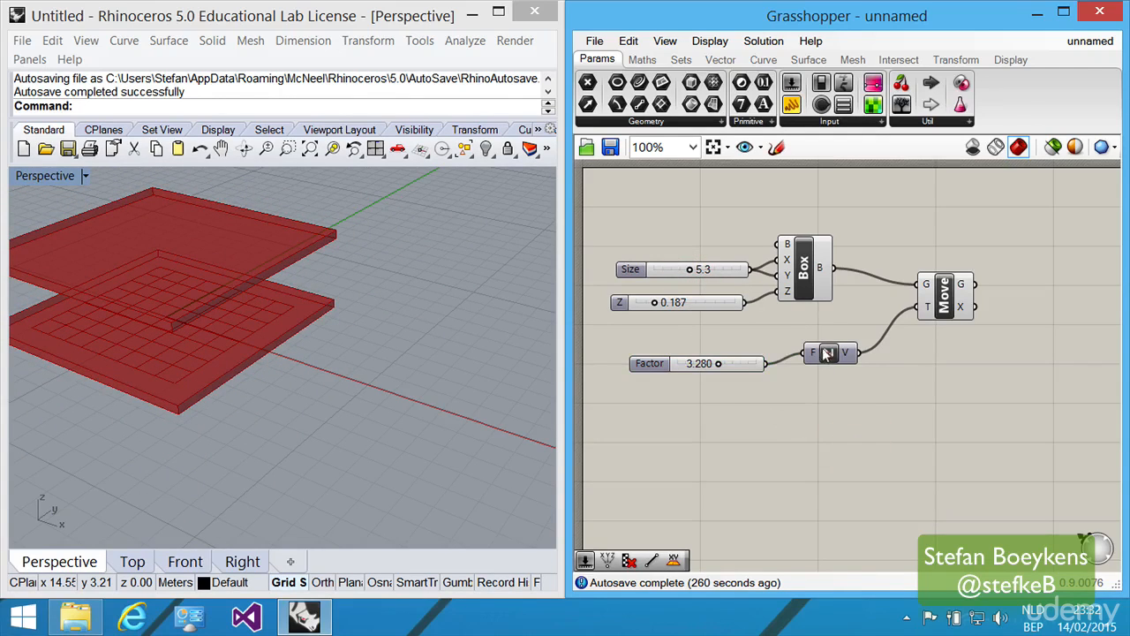
Reposition the Unit Z component and its Factor slider just below the Box and Move components
{"action": "left_click_drag", "start_coordinate": [828, 353], "coordinate": [866, 372]}
{"action": "left_click_drag", "start_coordinate": [637, 363], "coordinate": [677, 377]}
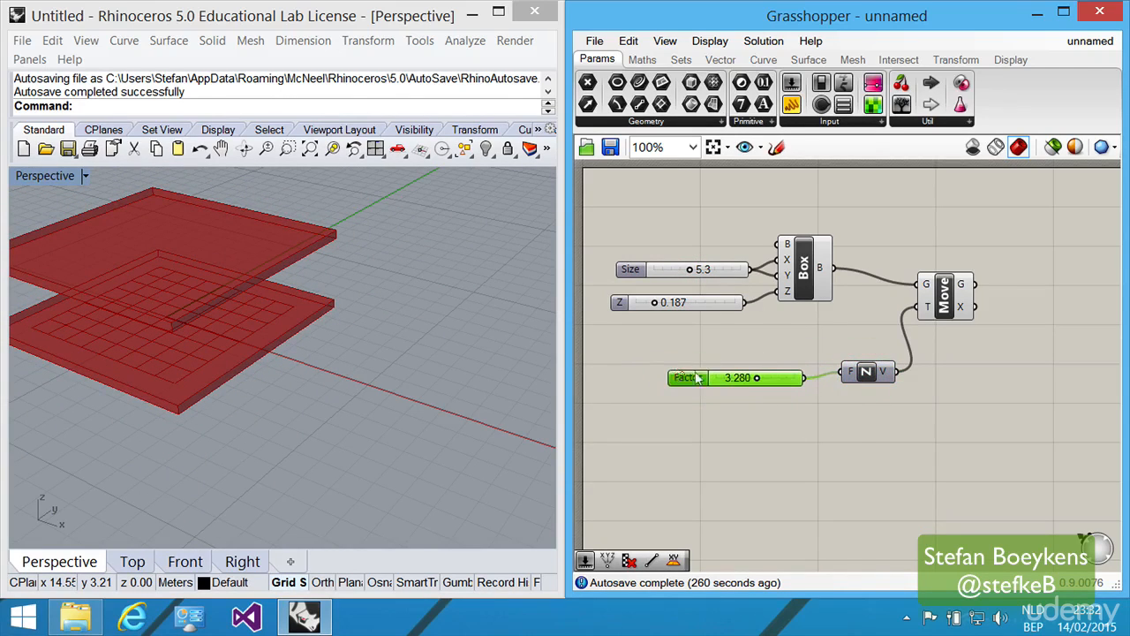
{"action": "left_click", "coordinate": [906, 458]}
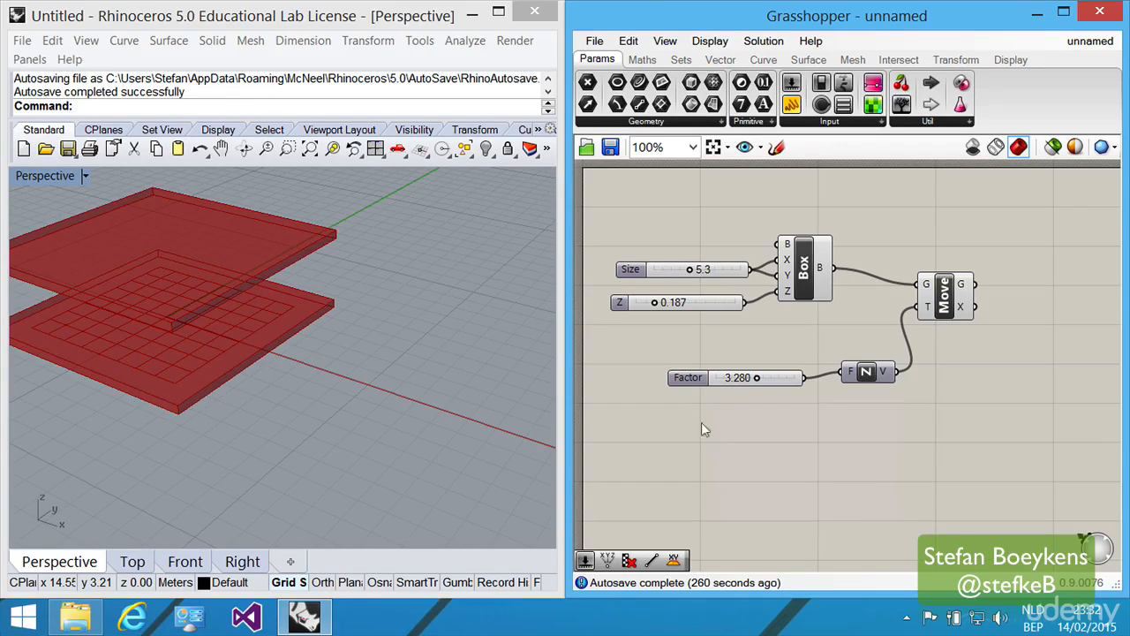
Add a Series component beside the Unit Z vector and connect its output to the vector's factor input
{"action": "left_click", "coordinate": [681, 60]}
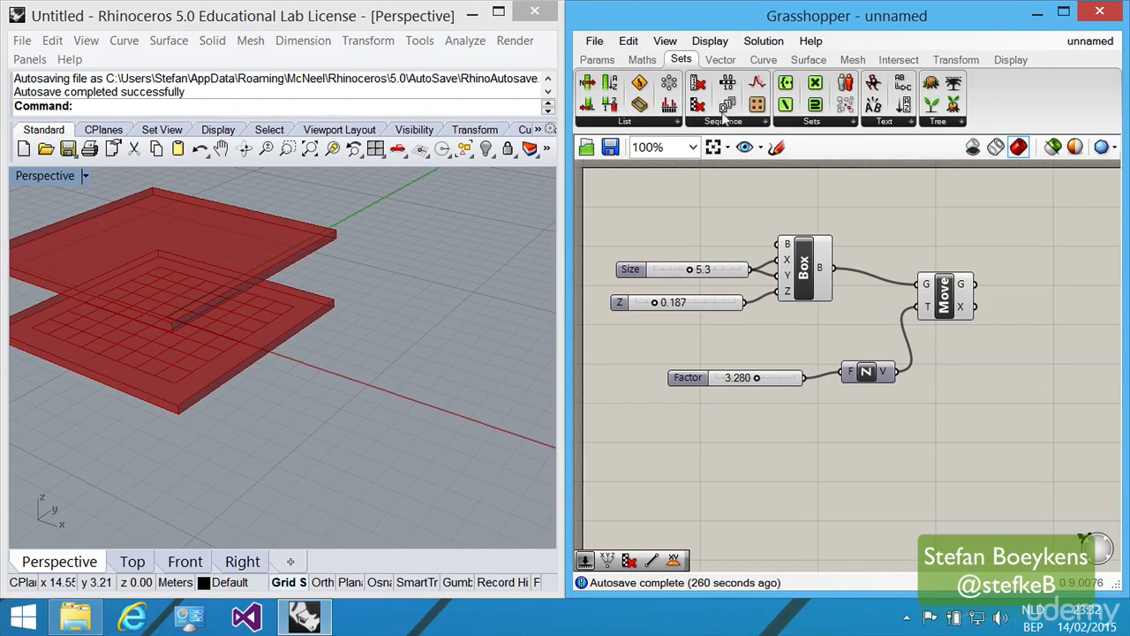
{"action": "left_click", "coordinate": [755, 121]}
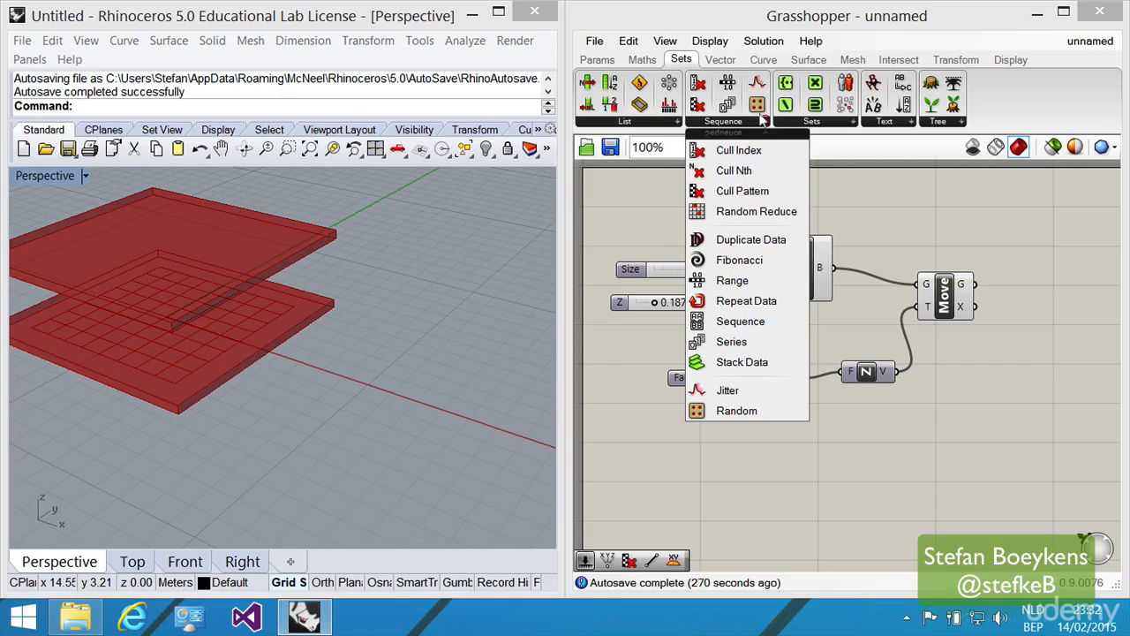
{"action": "left_click", "coordinate": [749, 341]}
{"action": "left_click", "coordinate": [776, 415]}
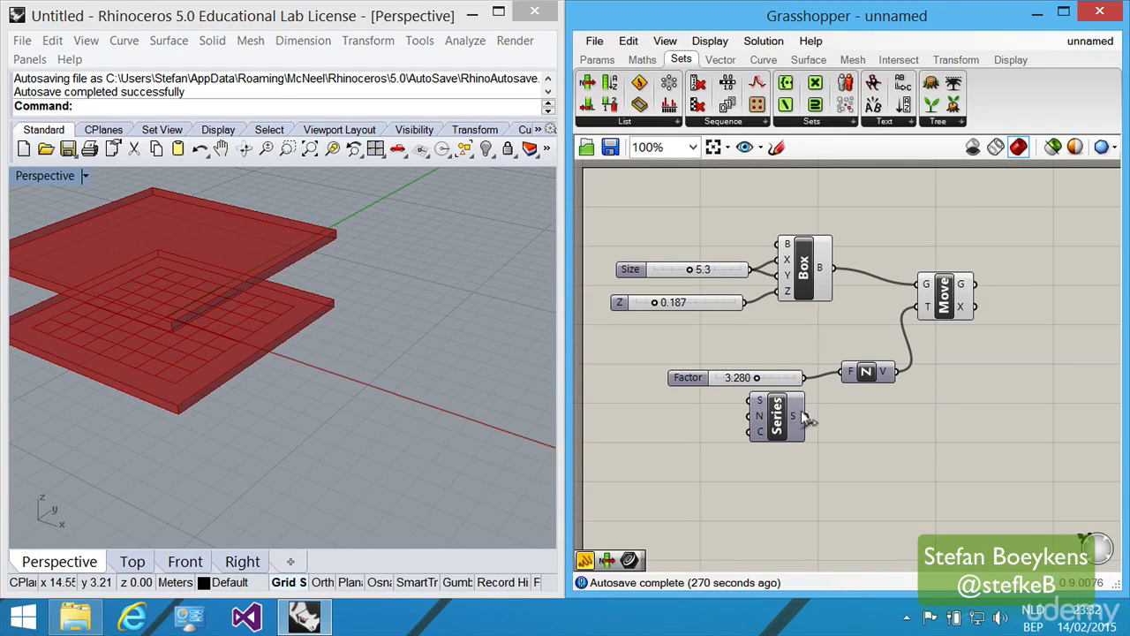
{"action": "left_click_drag", "start_coordinate": [812, 407], "coordinate": [833, 371]}
{"action": "left_click_drag", "start_coordinate": [775, 400], "coordinate": [786, 362]}
Move the 3.280 slider beside the Series component and connect it to the step input
{"action": "left_click_drag", "start_coordinate": [672, 377], "coordinate": [587, 378]}
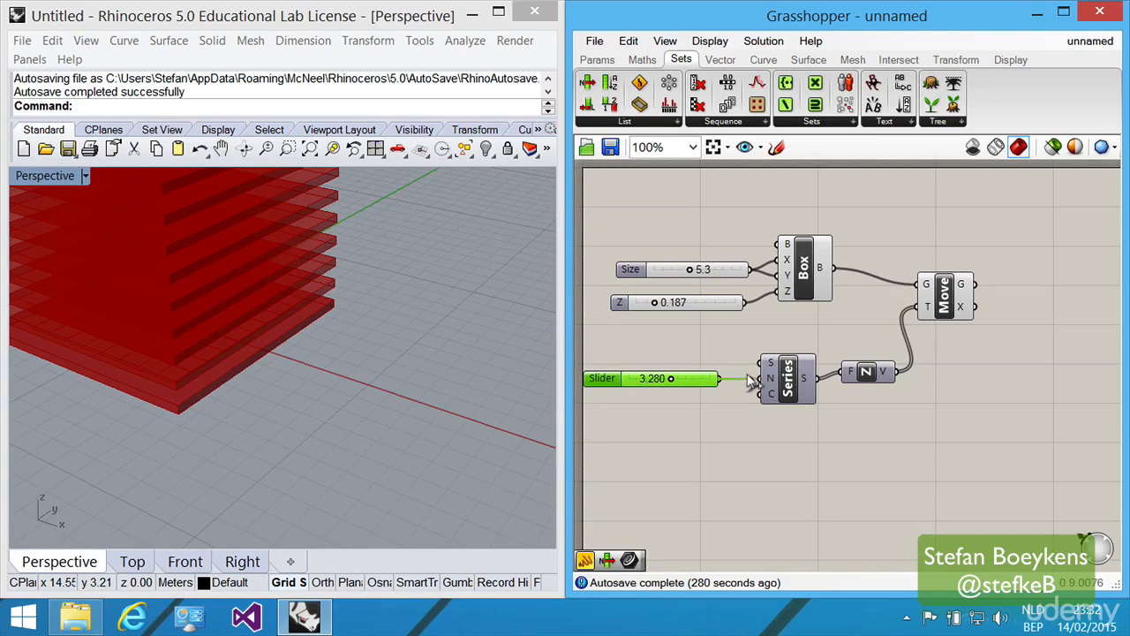
{"action": "left_click_drag", "start_coordinate": [749, 379], "coordinate": [759, 378]}
{"action": "left_click_drag", "start_coordinate": [602, 377], "coordinate": [621, 376]}
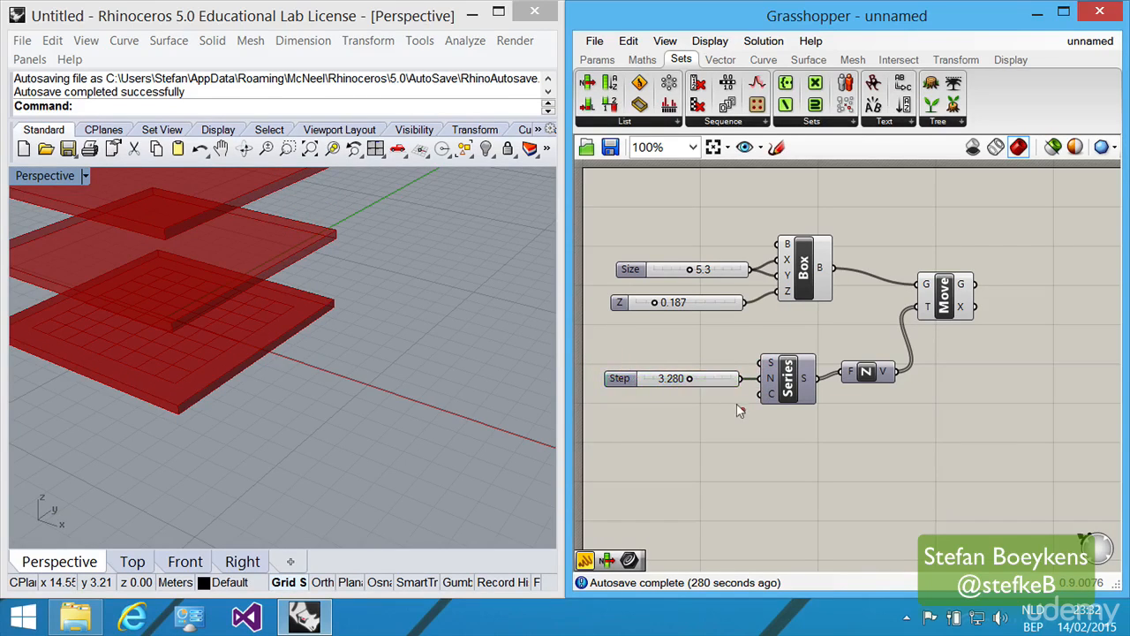
Add a number slider below the Step slider with integer rounding and a maximum of 5
{"action": "left_click", "coordinate": [597, 59]}
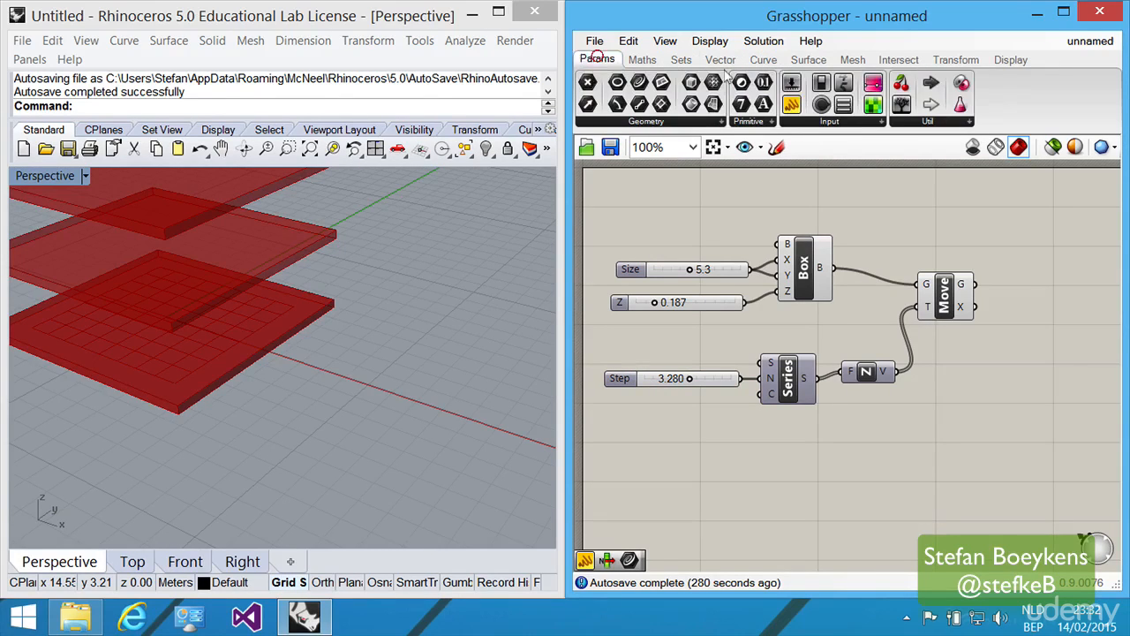
{"action": "left_click", "coordinate": [791, 82]}
{"action": "left_click", "coordinate": [654, 416]}
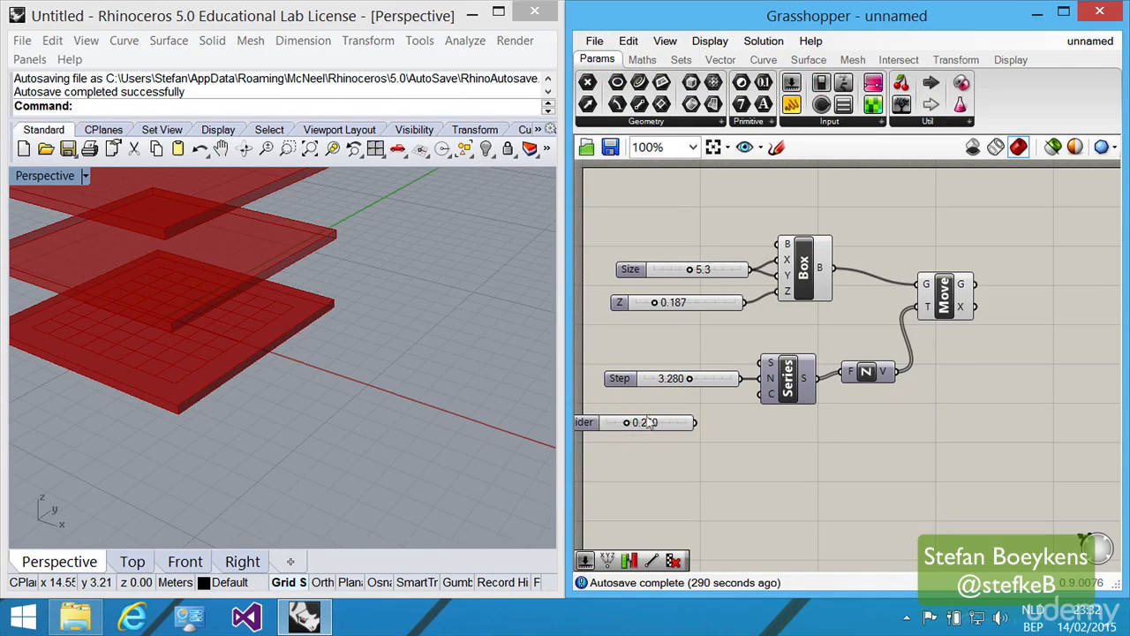
{"action": "double_click", "coordinate": [587, 423]}
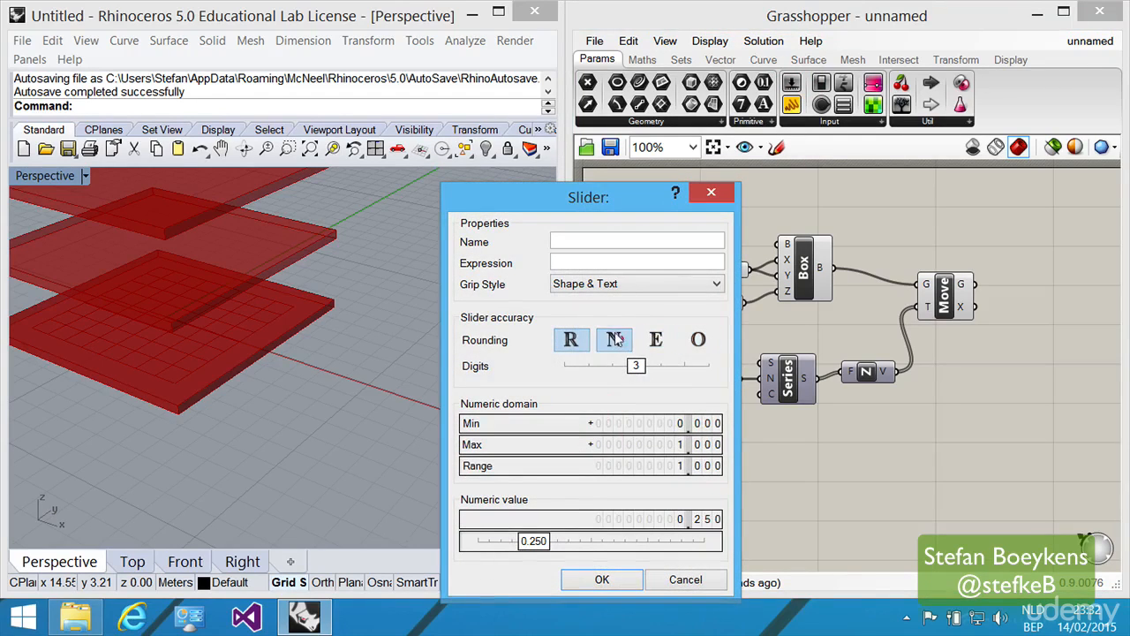
{"action": "left_click", "coordinate": [614, 339]}
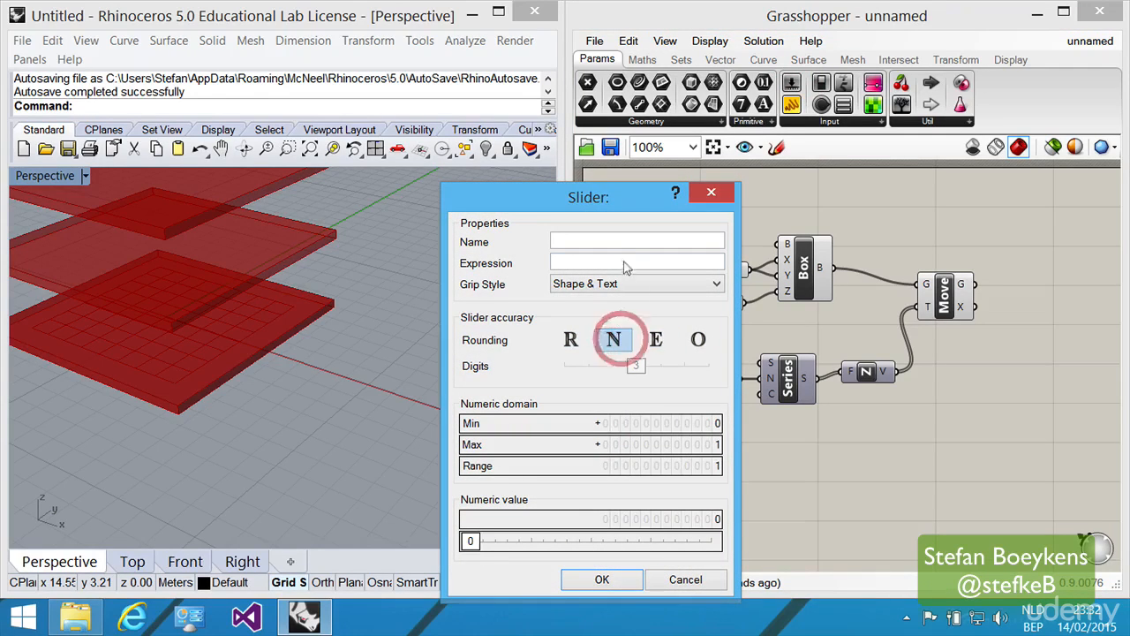
{"action": "double_click", "coordinate": [678, 442]}
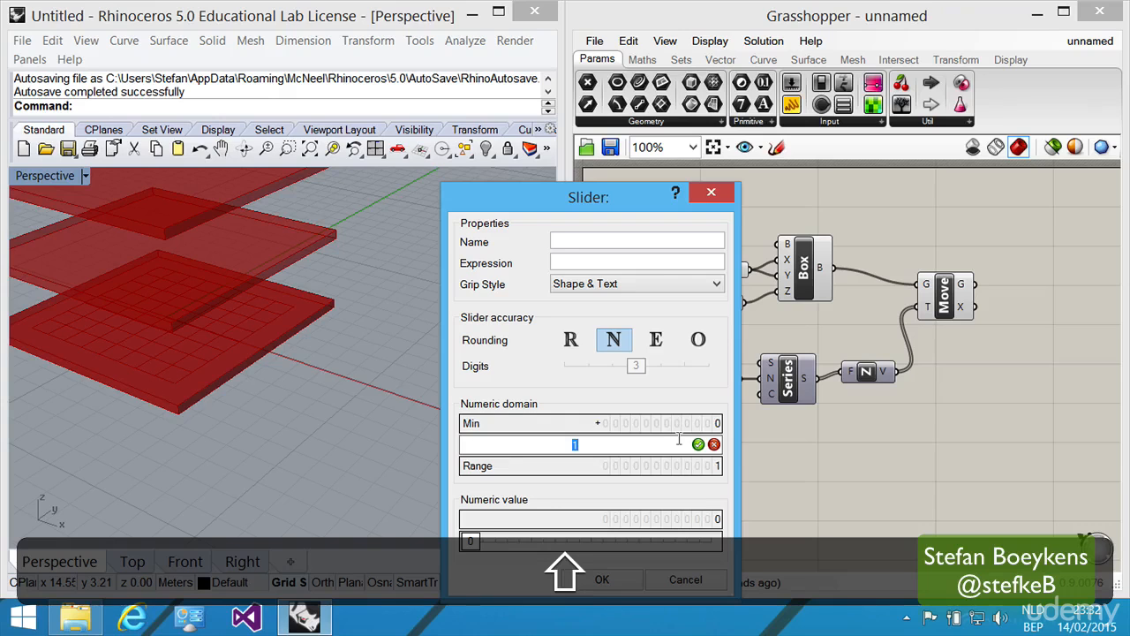
{"action": "type", "text": "5"}
{"action": "key", "text": "Return"}
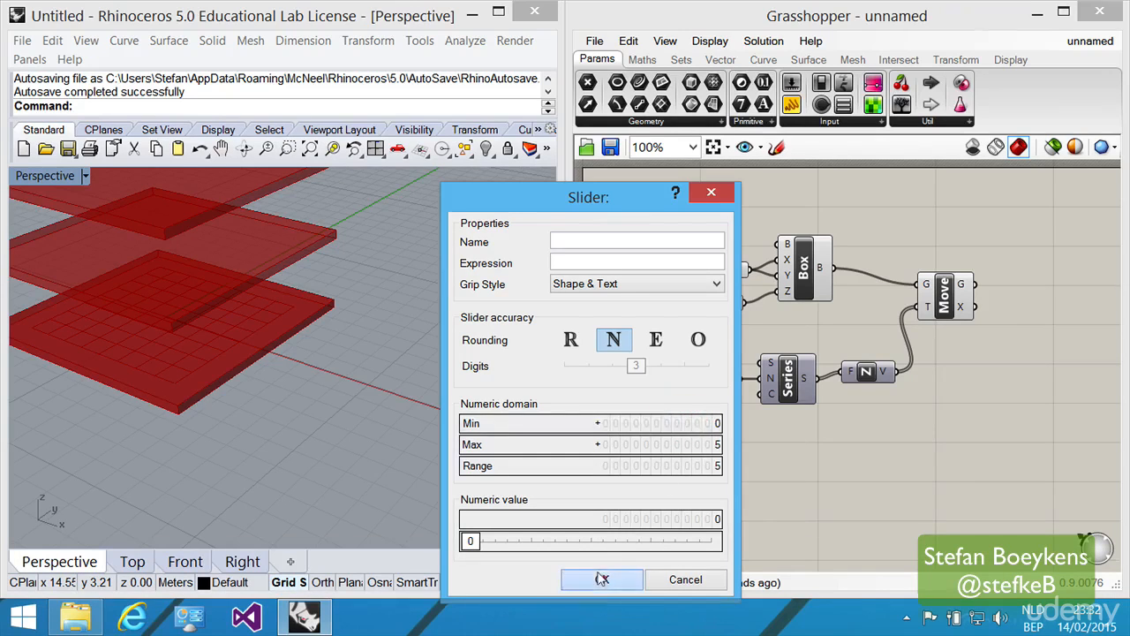
{"action": "left_click", "coordinate": [602, 579]}
Connect the integer slider to the Series count input, align it under the Step slider, and set its minimum to 1
{"action": "left_click_drag", "start_coordinate": [697, 422], "coordinate": [751, 404], "text": "shift"}
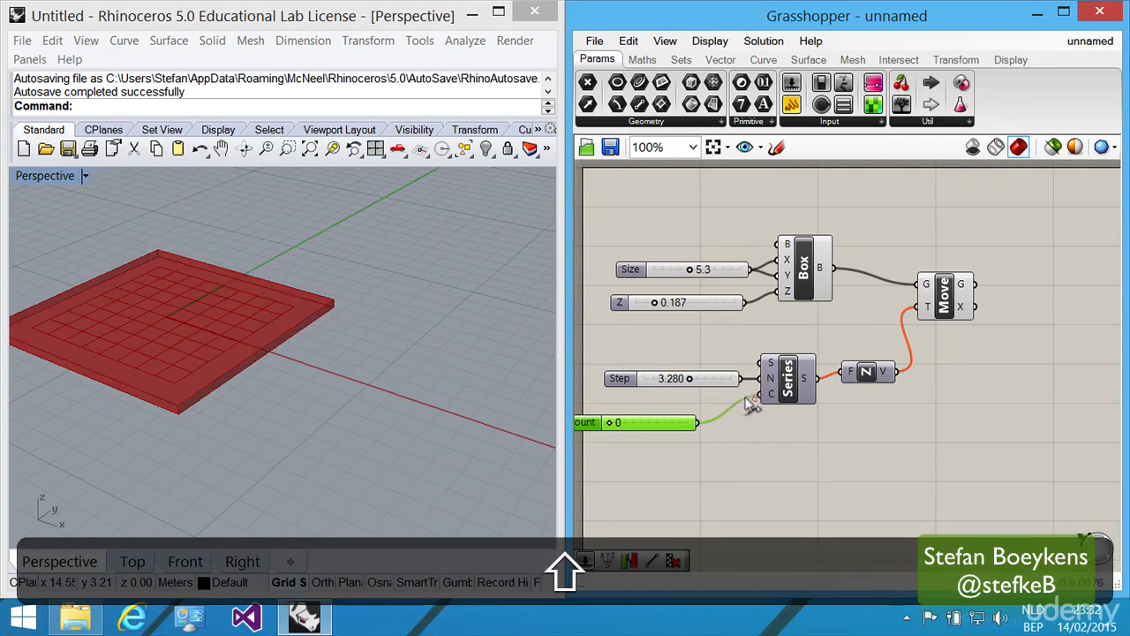
{"action": "left_click_drag", "start_coordinate": [624, 423], "coordinate": [666, 409]}
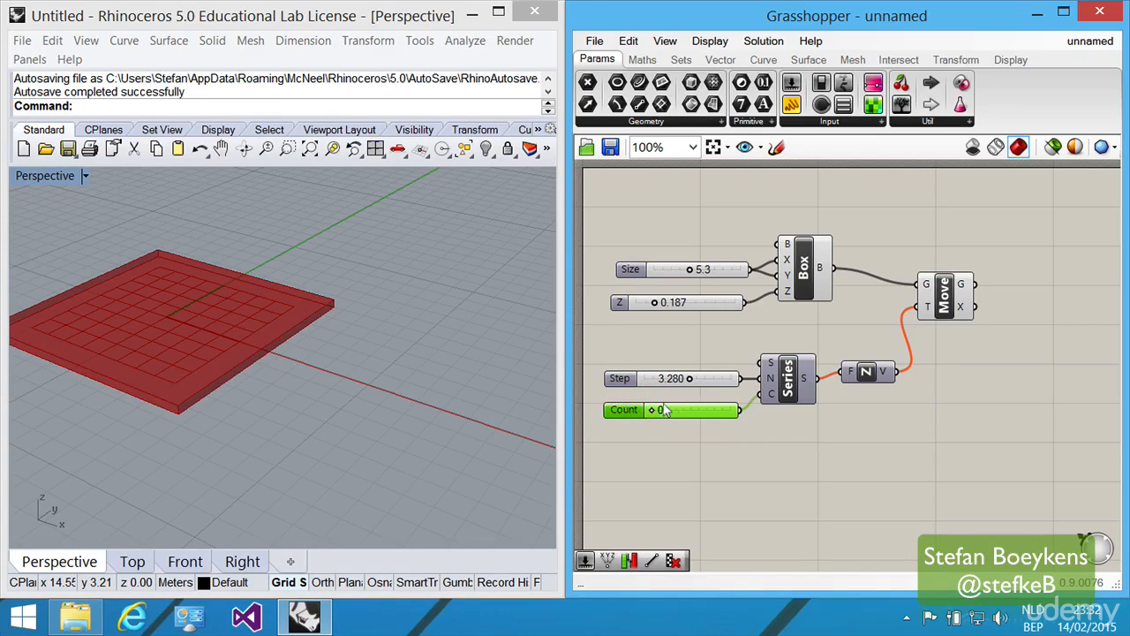
{"action": "double_click", "coordinate": [608, 410]}
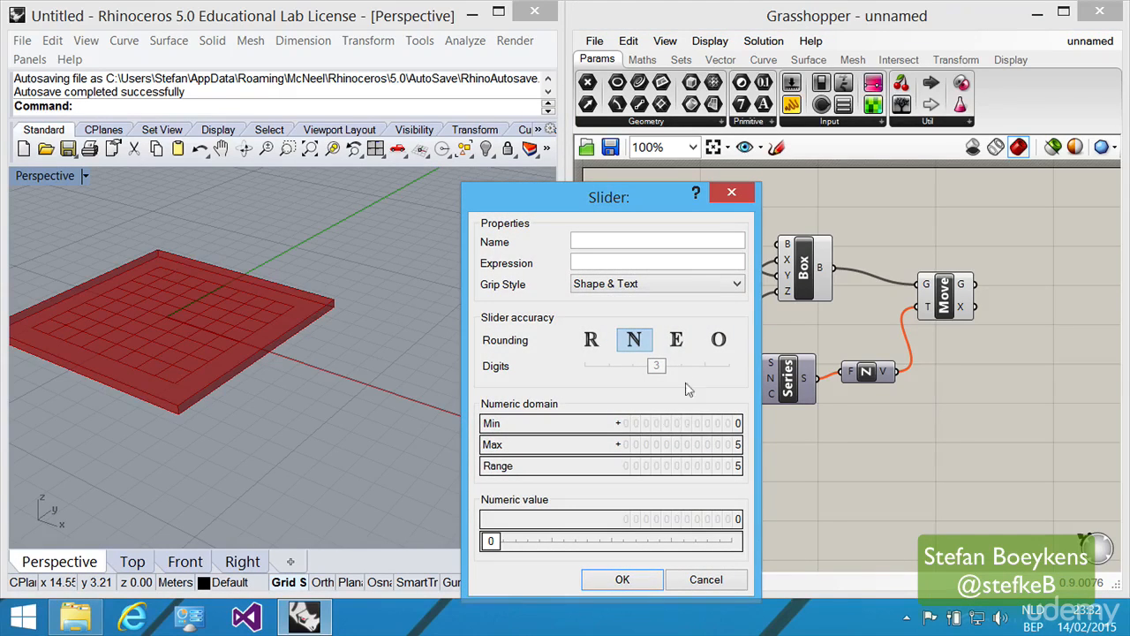
{"action": "left_click", "coordinate": [690, 425]}
{"action": "type", "text": "1"}
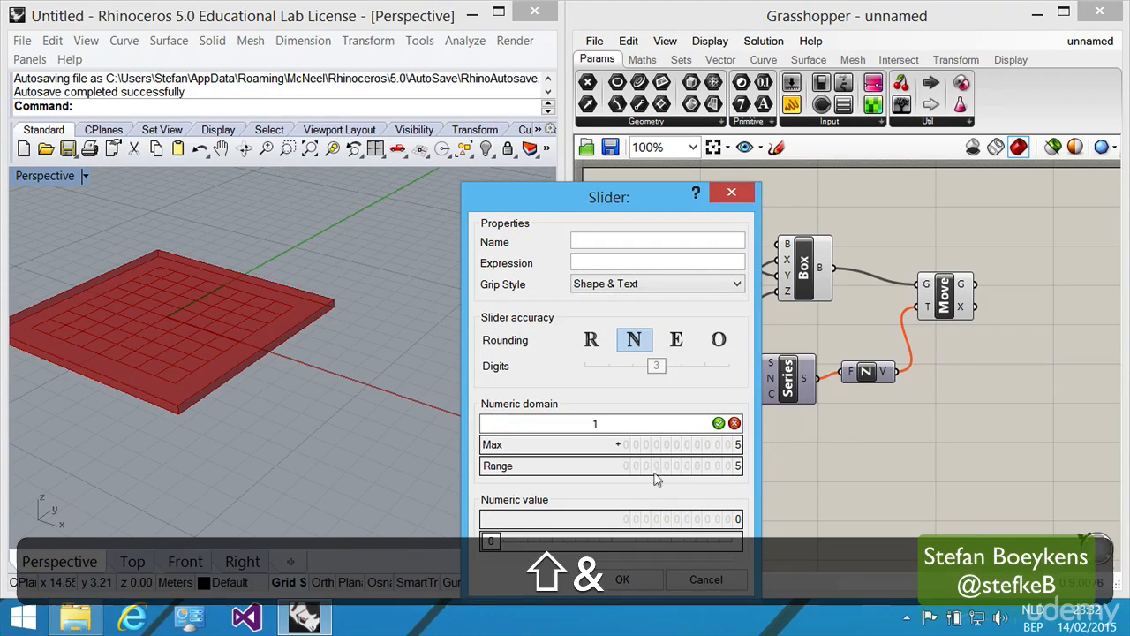
{"action": "left_click", "coordinate": [623, 579]}
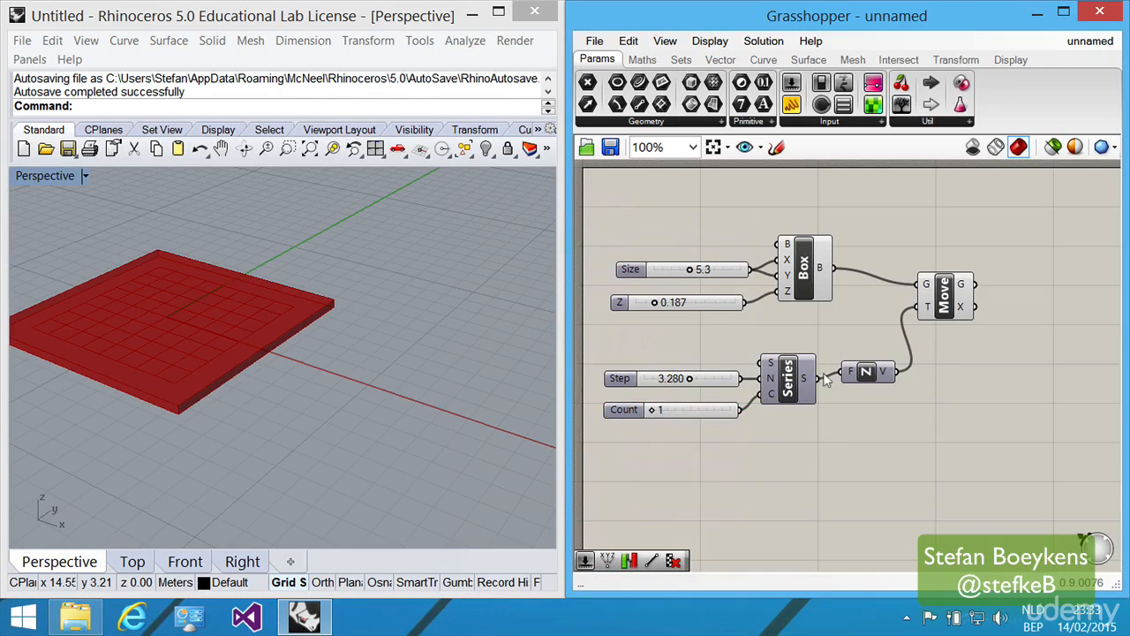
Set the Step slider to 3.035 and the Count slider to 4 to stack the slabs vertically
{"action": "mouse_move", "coordinate": [924, 306]}
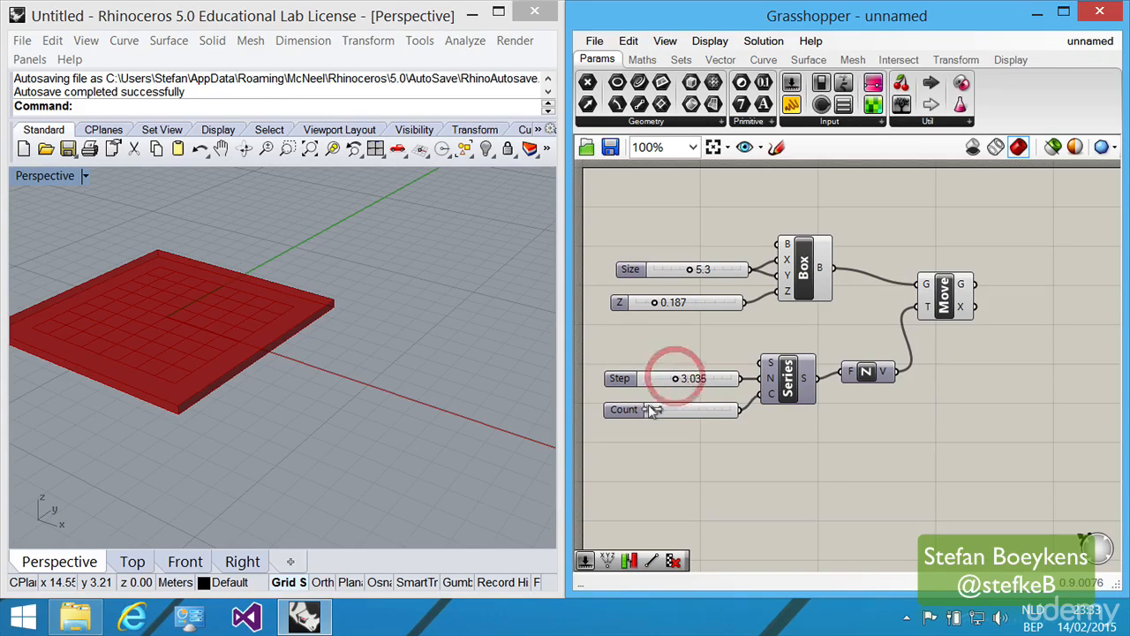
{"action": "left_click_drag", "start_coordinate": [651, 409], "coordinate": [709, 408]}
{"action": "scroll", "coordinate": [337, 347], "scroll_direction": "down", "scroll_amount": 2}
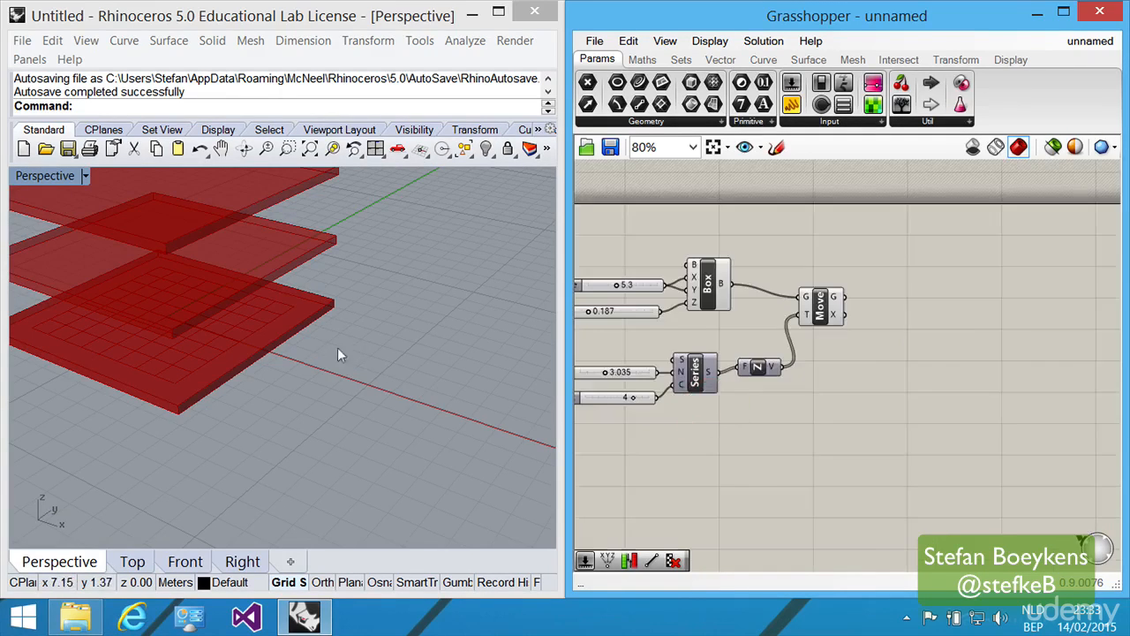
{"action": "scroll", "coordinate": [345, 351], "scroll_direction": "up", "scroll_amount": 3}
{"action": "left_click", "coordinate": [360, 370]}
{"action": "scroll", "coordinate": [361, 369], "scroll_direction": "down", "scroll_amount": 6}
{"action": "right_click_drag", "start_coordinate": [360, 375], "coordinate": [409, 357]}
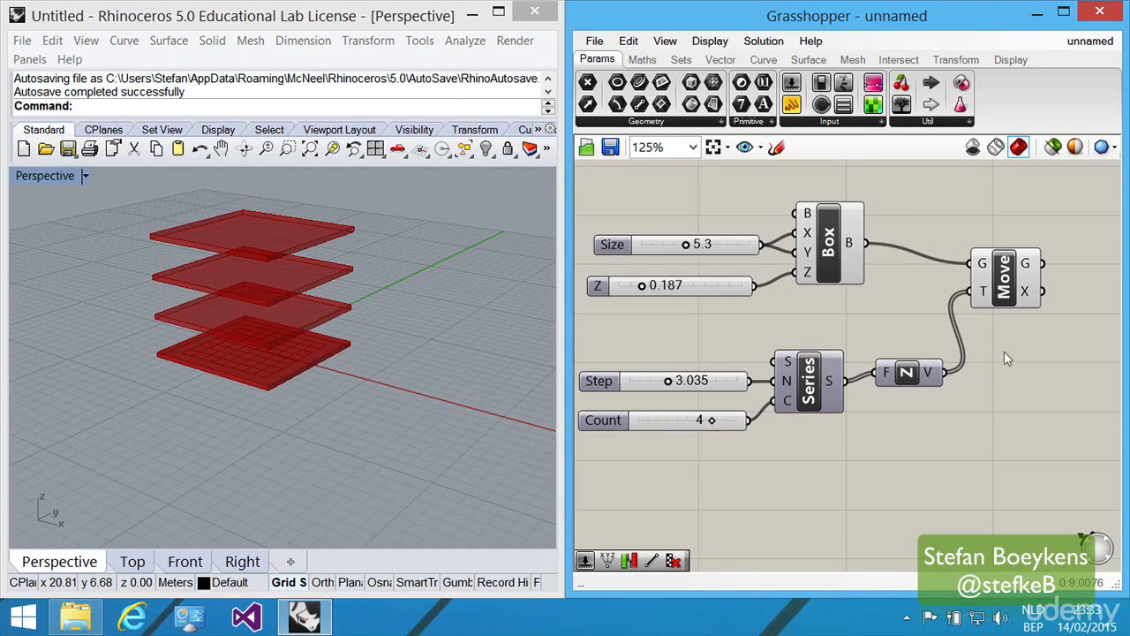
Compare the slabs produced by the Box and Move components, and turn off the preview of the Box component
{"action": "left_click", "coordinate": [819, 249]}
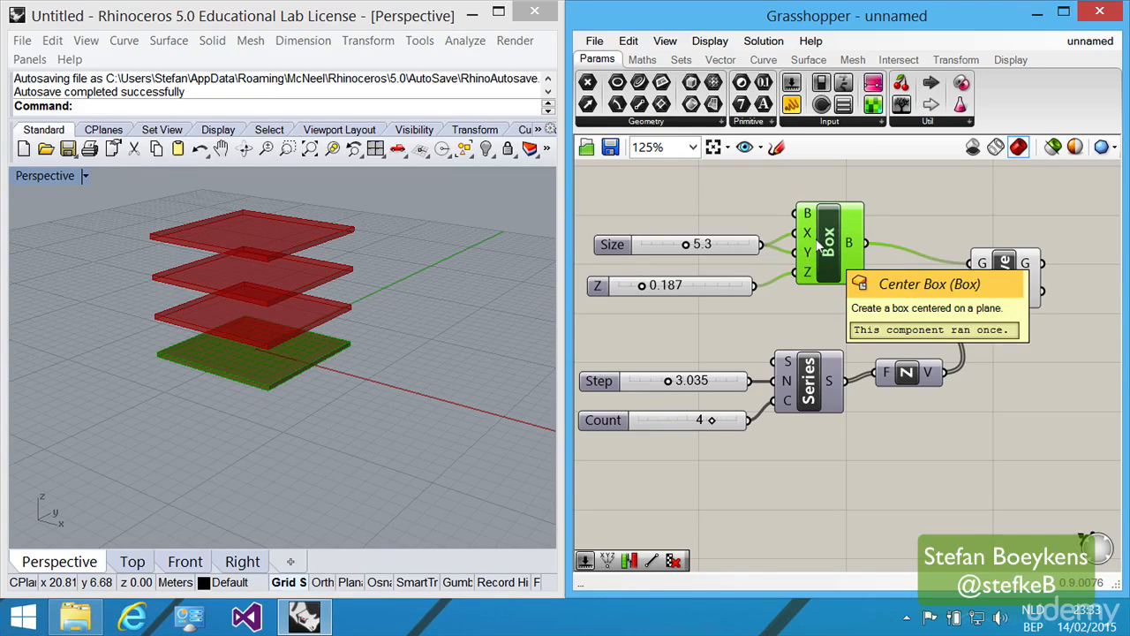
{"action": "left_click", "coordinate": [1002, 272]}
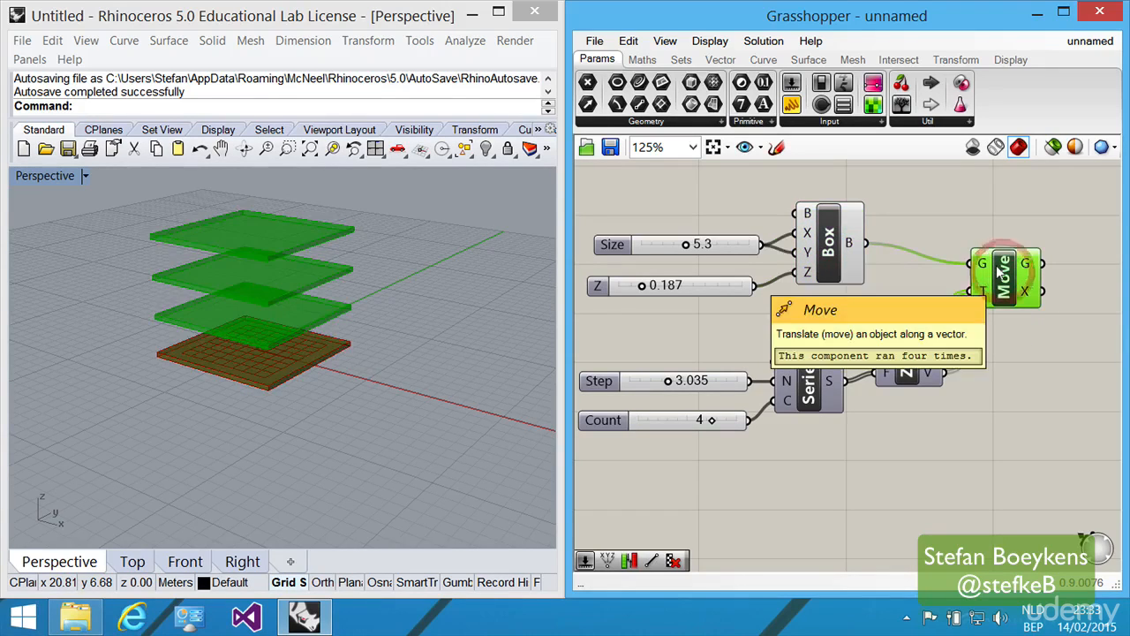
{"action": "mouse_move", "coordinate": [1020, 258]}
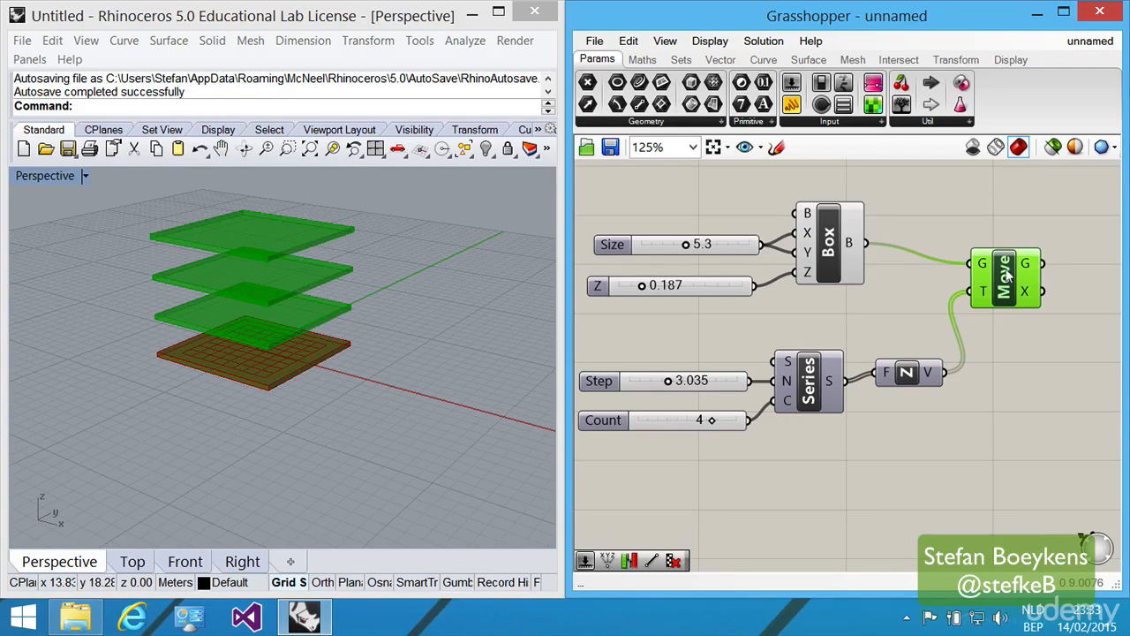
{"action": "left_click", "coordinate": [825, 248]}
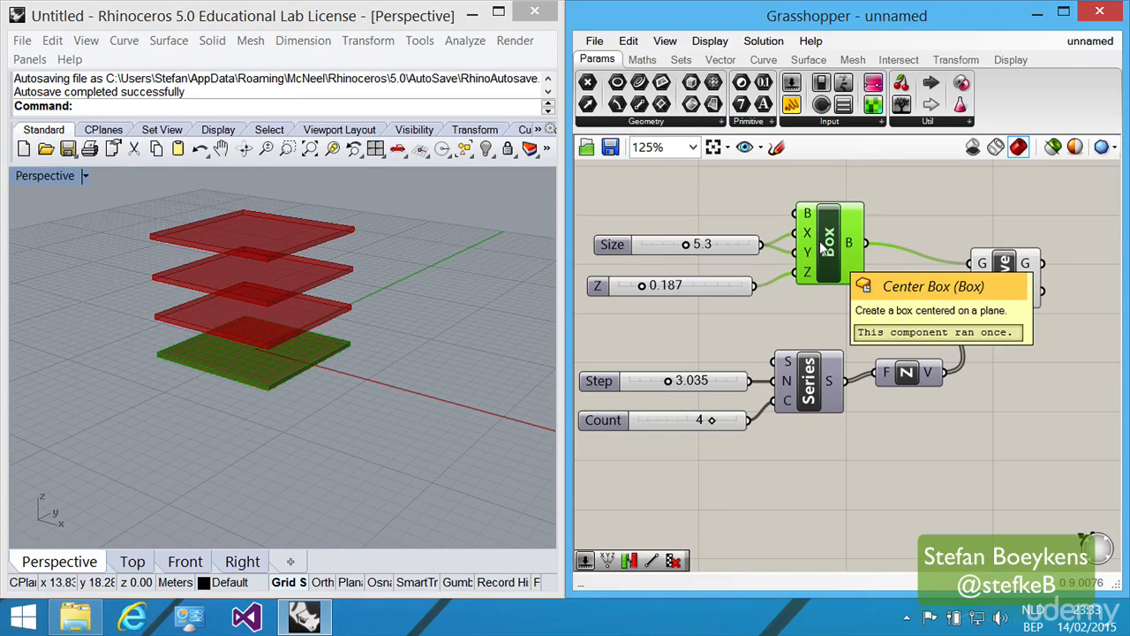
{"action": "right_click", "coordinate": [825, 247]}
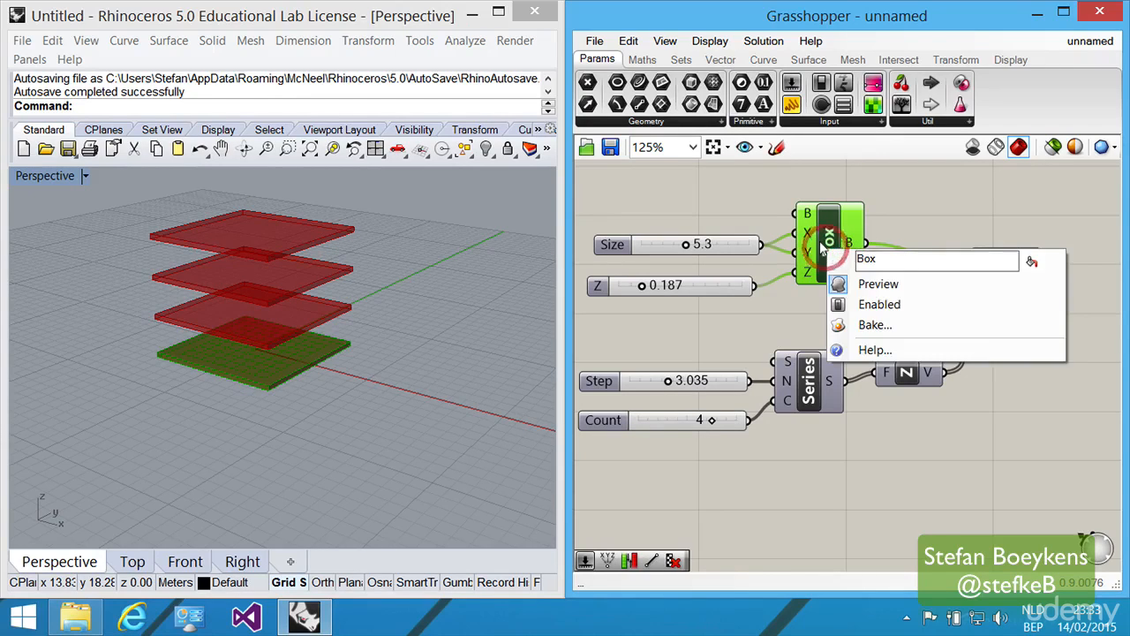
{"action": "left_click", "coordinate": [874, 283]}
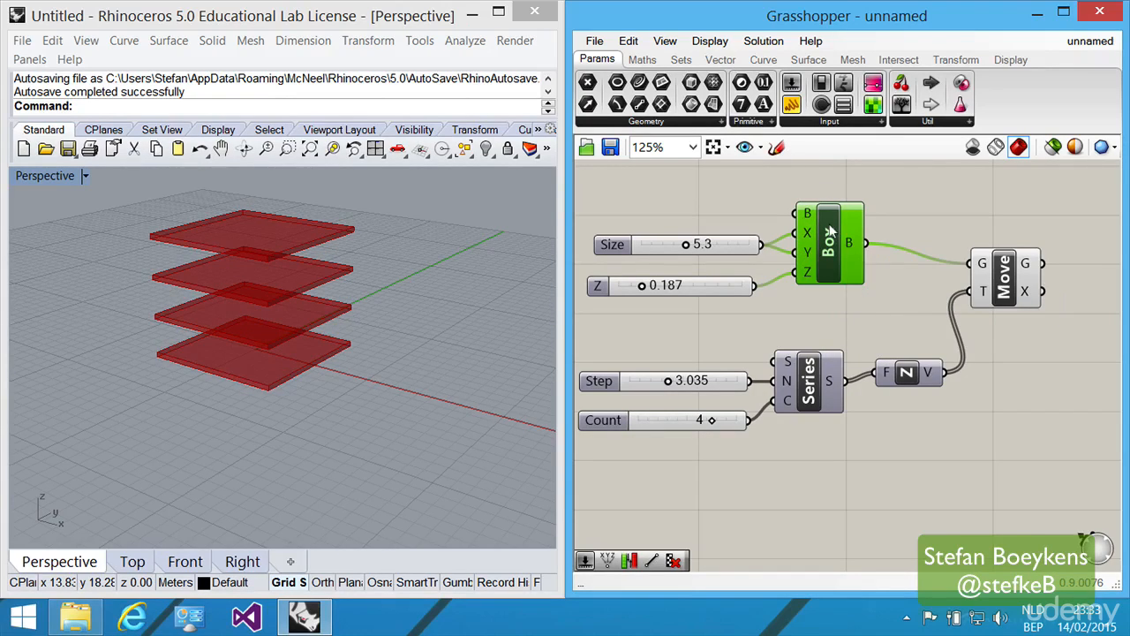
Shift the Move component slightly down on the canvas and clear the selection
{"action": "left_click", "coordinate": [903, 196]}
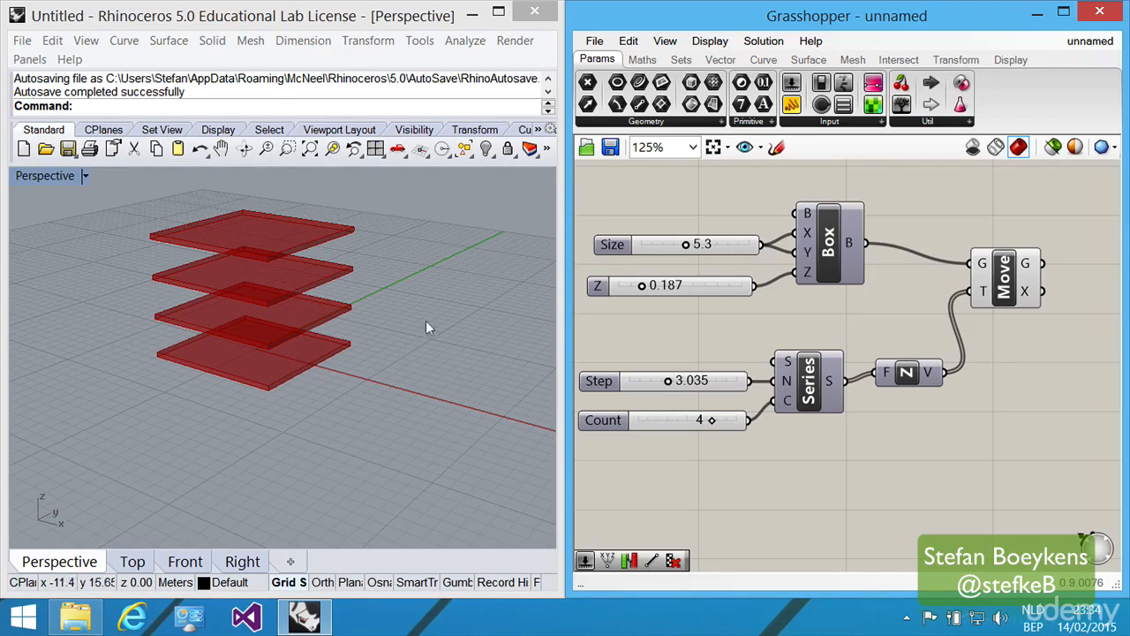
{"action": "left_click", "coordinate": [830, 252]}
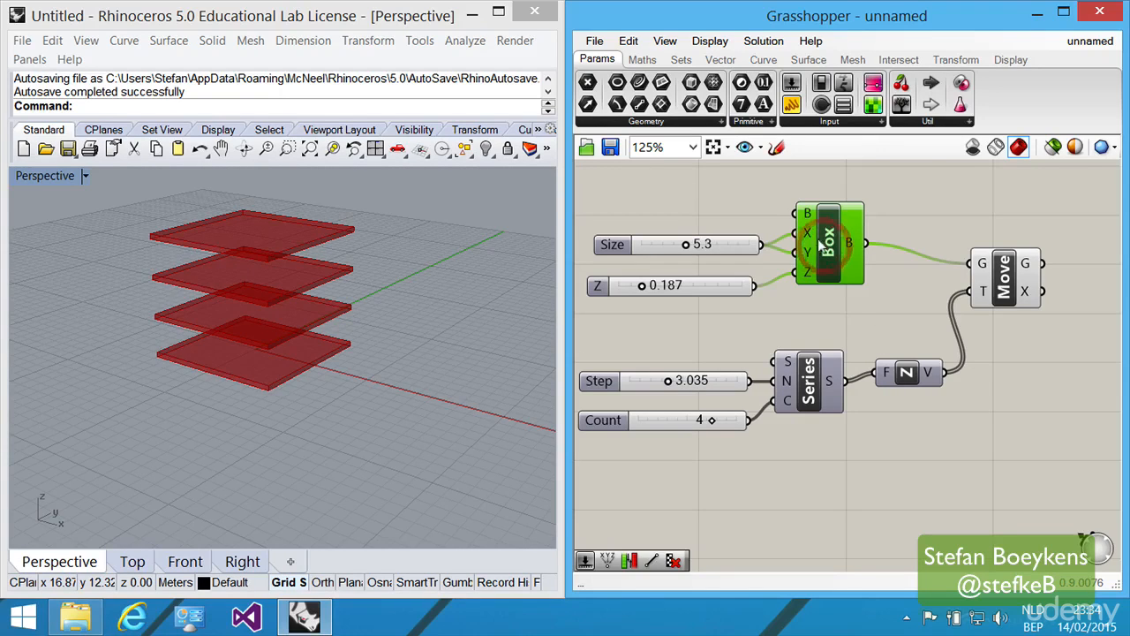
{"action": "left_click", "coordinate": [998, 237]}
{"action": "left_click_drag", "start_coordinate": [998, 265], "coordinate": [1002, 285]}
{"action": "left_click", "coordinate": [1013, 368]}
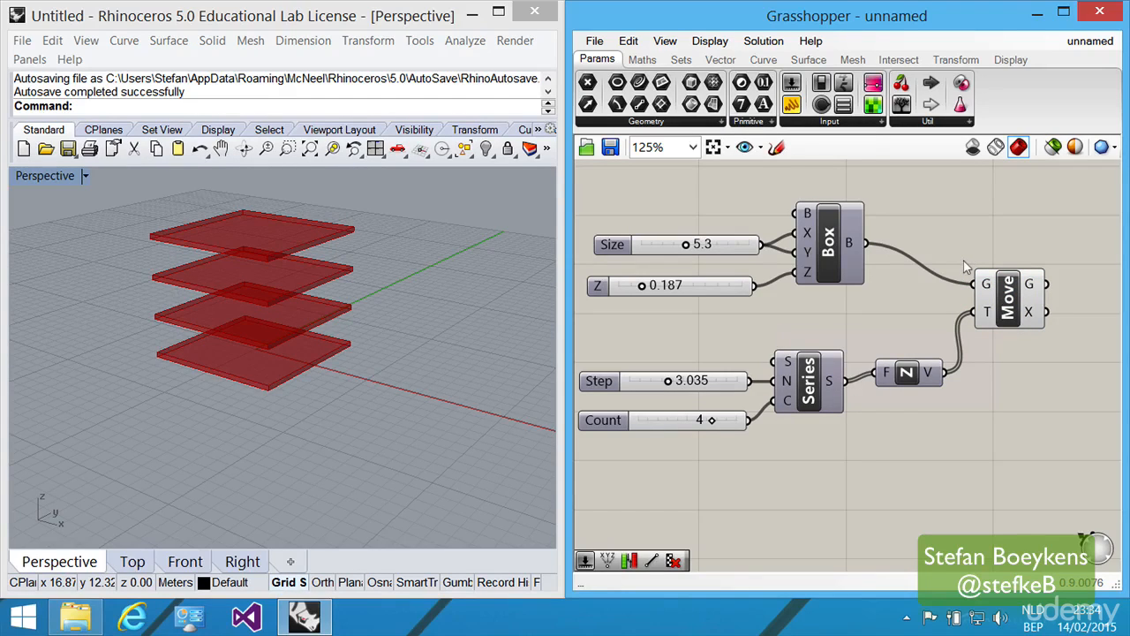
Disable the Box component and inspect the data reaching the Move component's Geometry input
{"action": "right_click", "coordinate": [825, 235]}
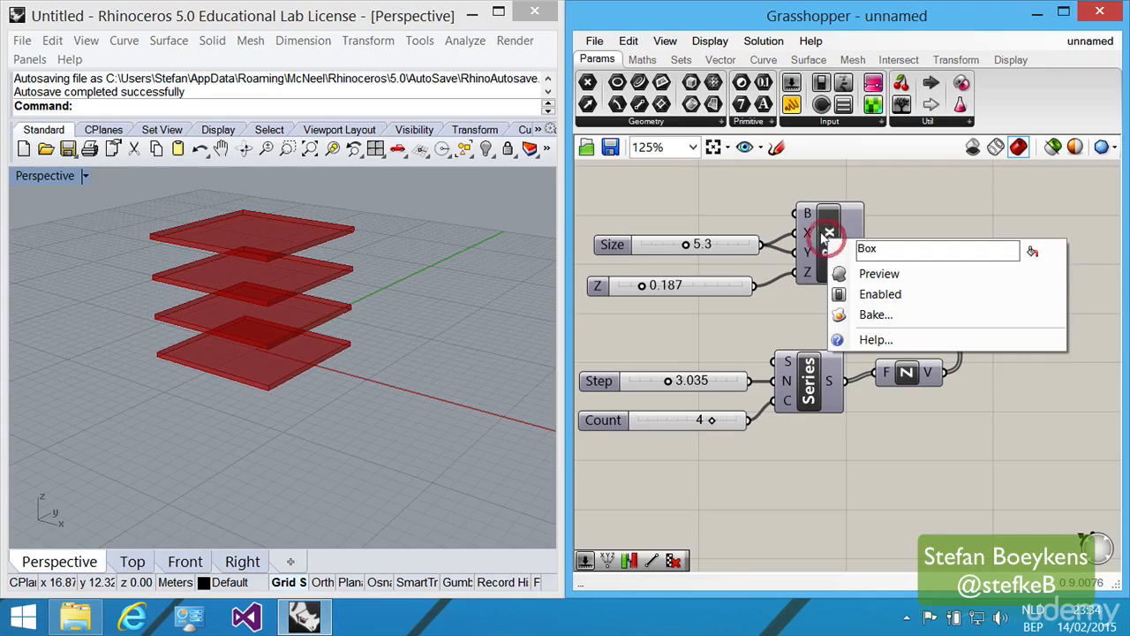
{"action": "left_click", "coordinate": [865, 294]}
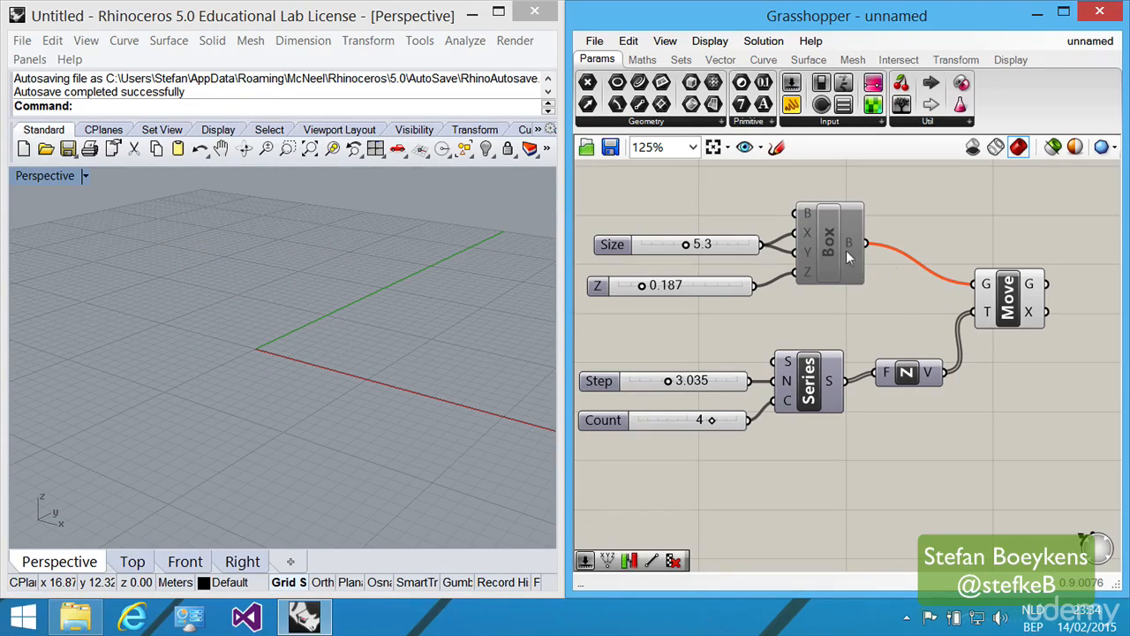
{"action": "mouse_move", "coordinate": [987, 287]}
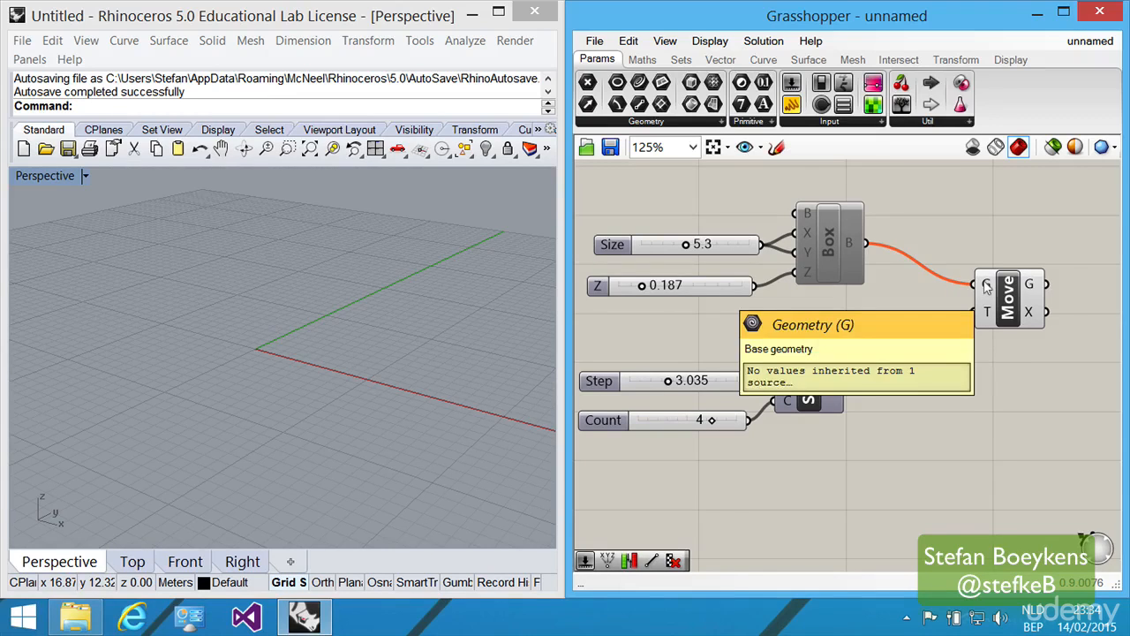
Re-enable the Box component and check the Move component's information
{"action": "right_click", "coordinate": [822, 227]}
{"action": "left_click", "coordinate": [848, 287]}
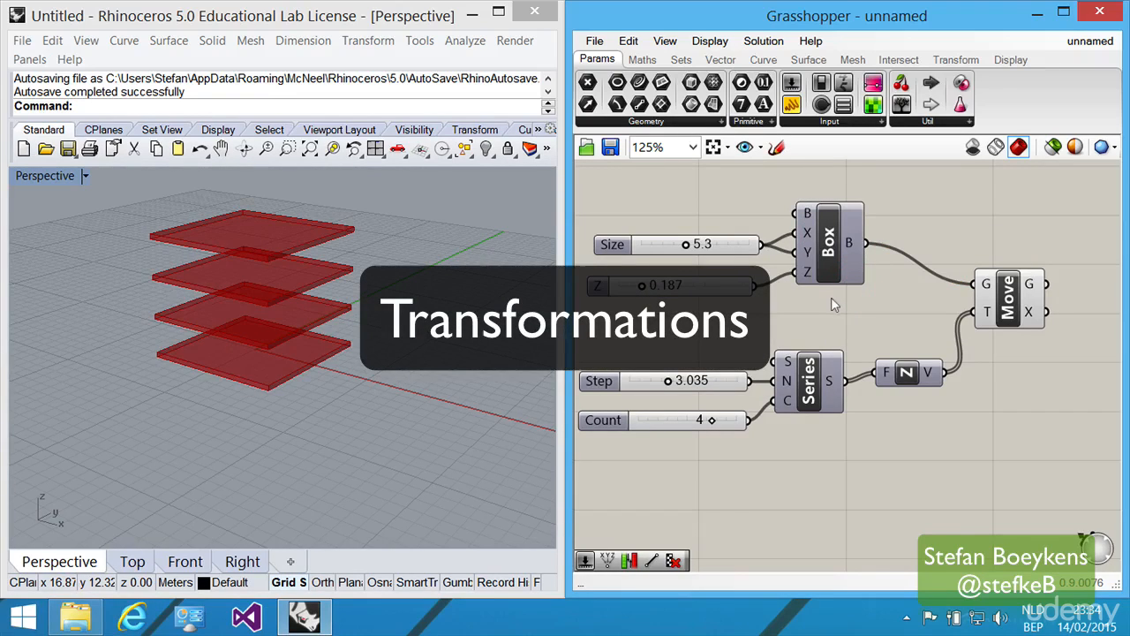
{"action": "left_click", "coordinate": [833, 304]}
{"action": "mouse_move", "coordinate": [988, 292]}
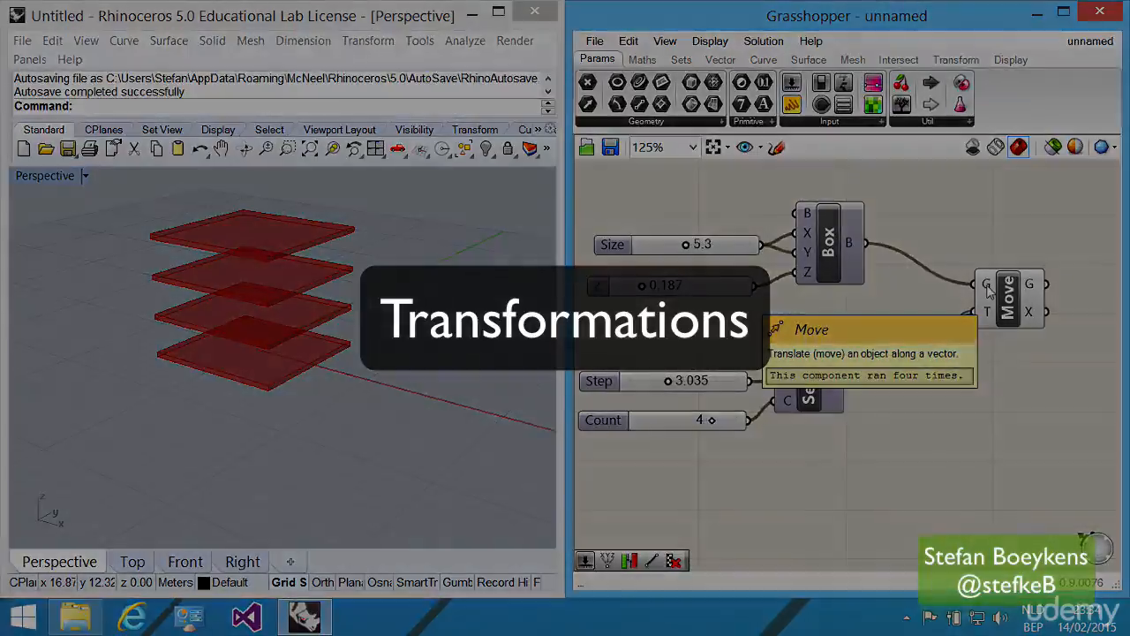